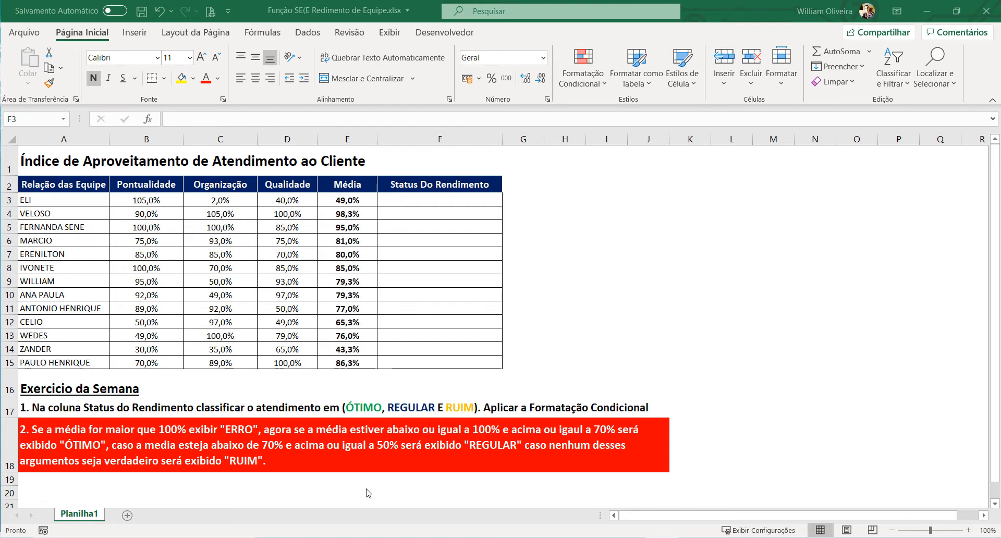
Step: Start an SE formula in F3 that tests E3>100% and returns "Erro" when true, ready for the false-value argument
left_click(295, 440)
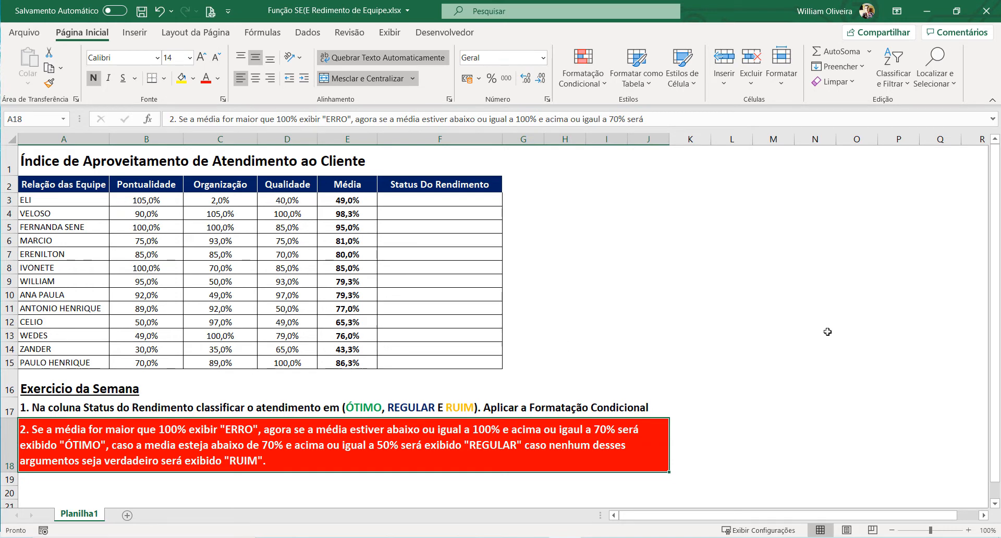
left_click(420, 213)
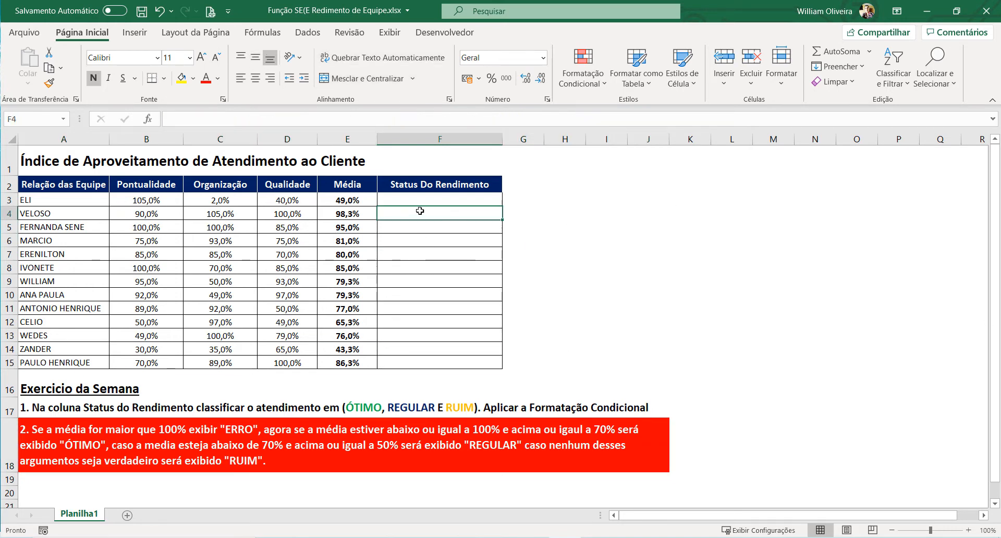
left_click(417, 200)
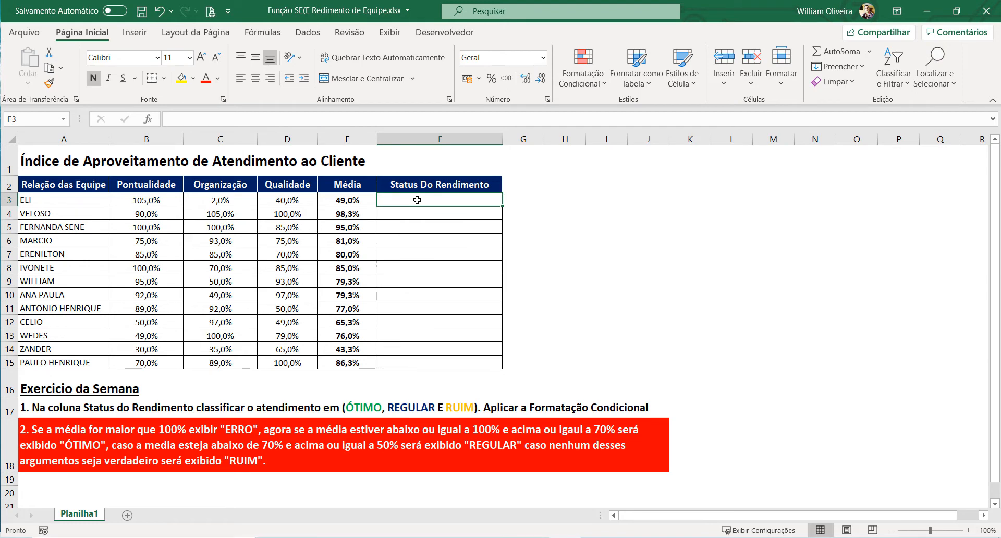
type("=se")
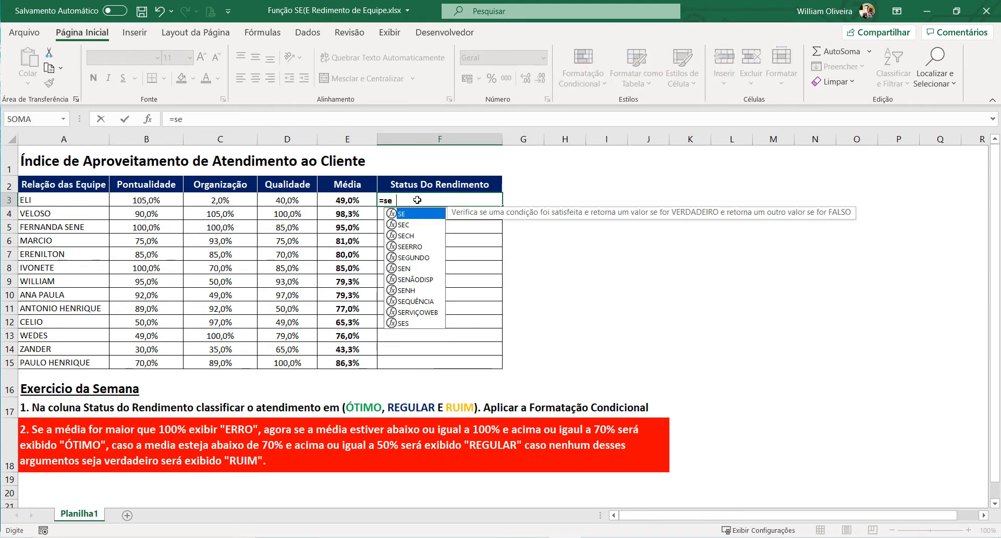
key("Tab")
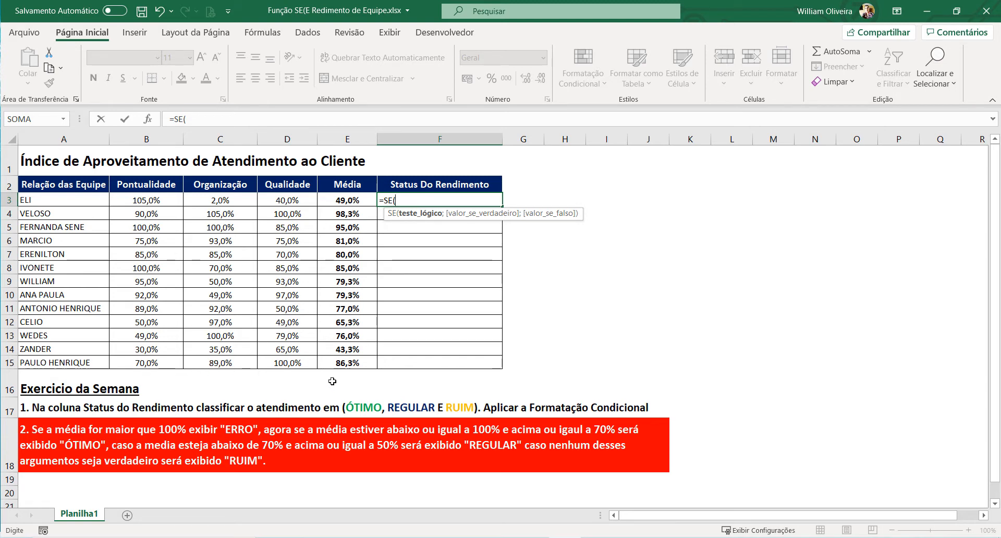
left_click(347, 198)
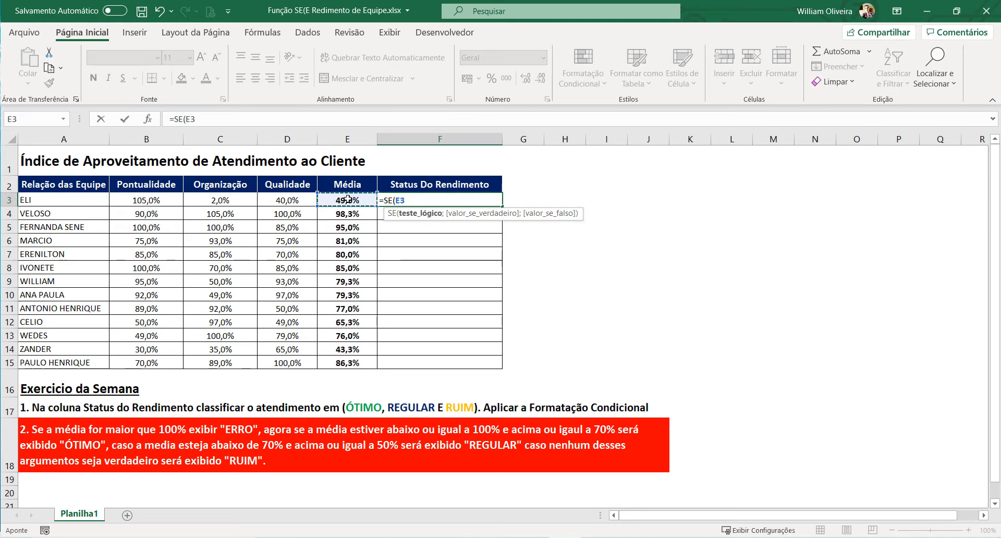
type(">100")
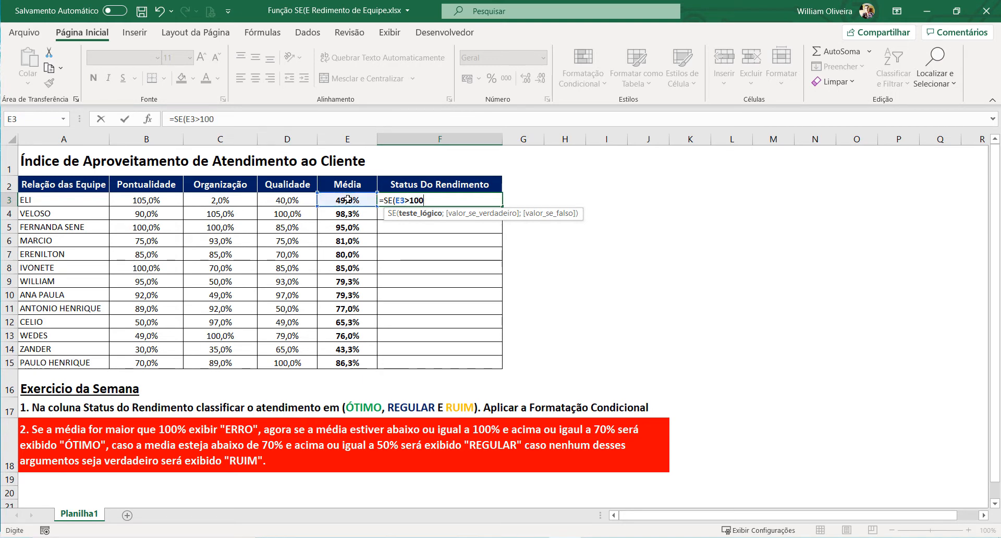
type("%;")
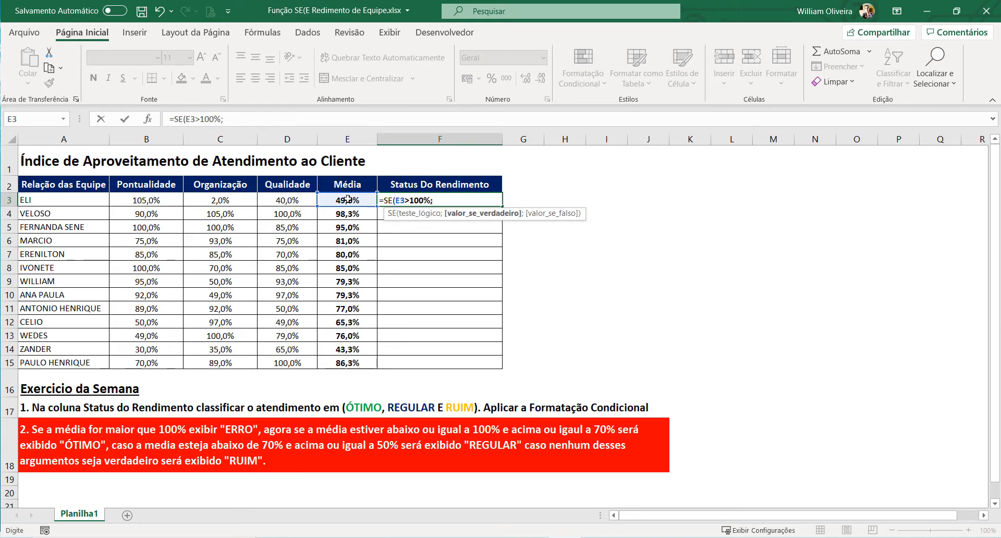
type("\"Errp")
key("BackSpace")
type("o")
type(";")
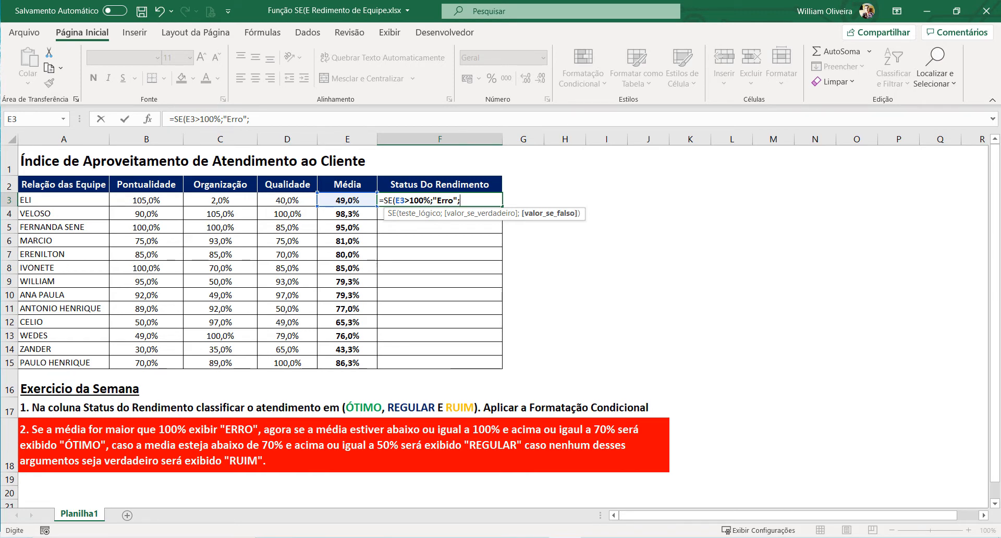
key("alt+Tab")
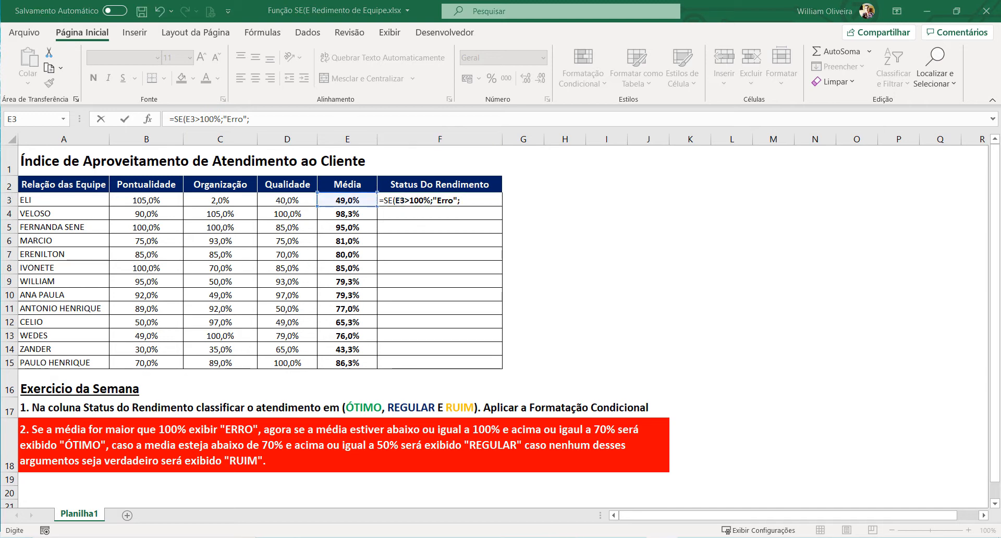
mouse_move(11, 422)
left_mouse_down()
mouse_move(50, 435)
mouse_move(569, 449)
mouse_move(667, 490)
mouse_move(692, 489)
left_mouse_up()
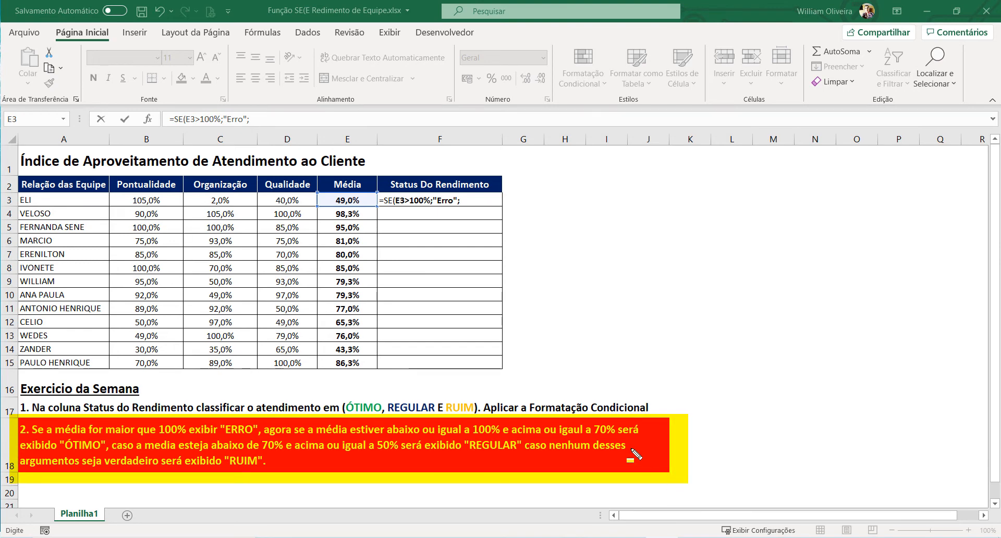
key("Escape")
left_click(452, 200)
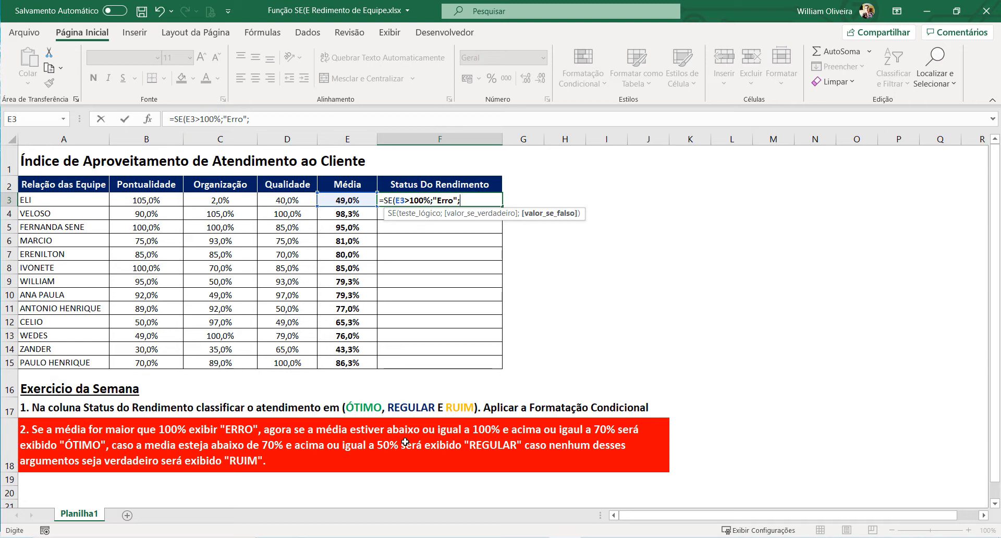
Step: Nest a second SE as the false value, using an E function with the conditions E3<=100% and E3>=70%
type("SE(")
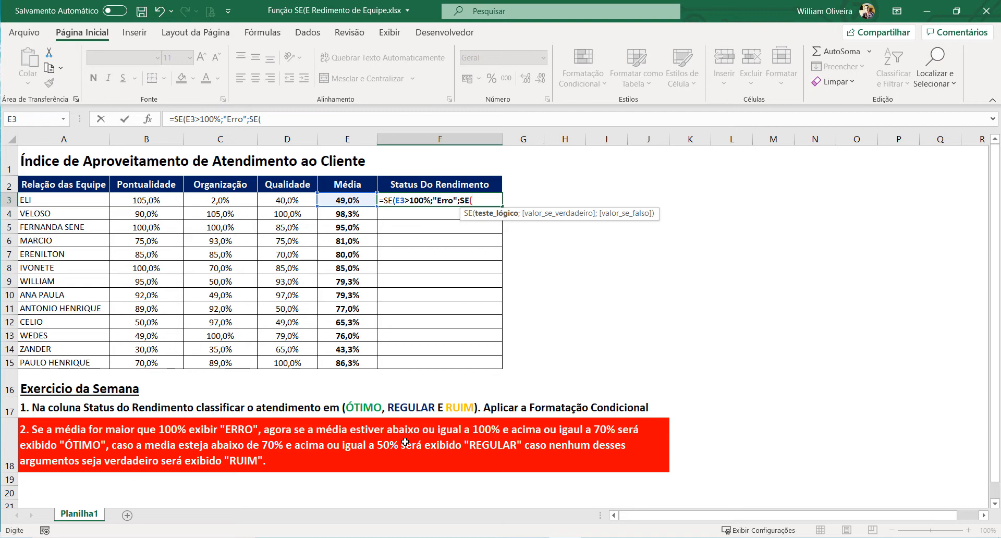
type("e")
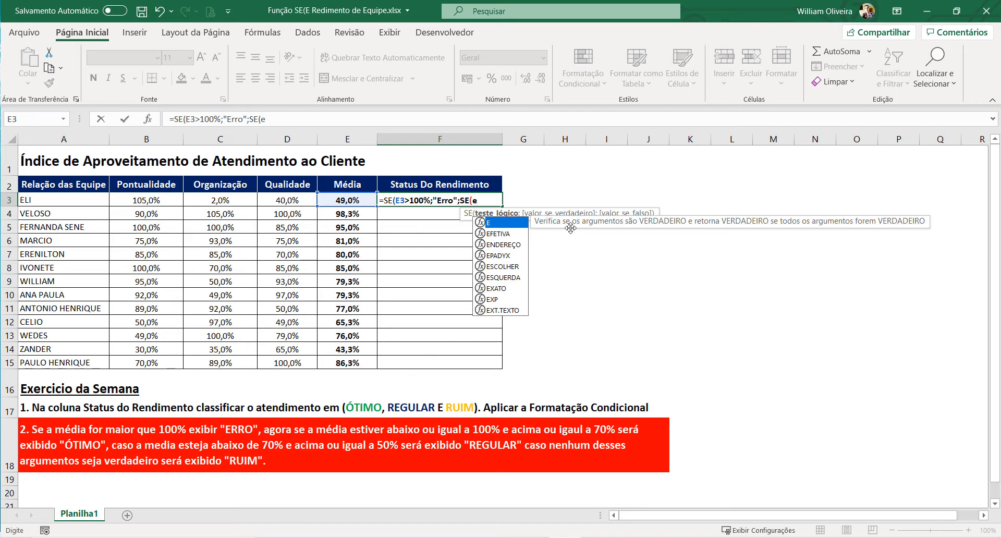
key("Tab")
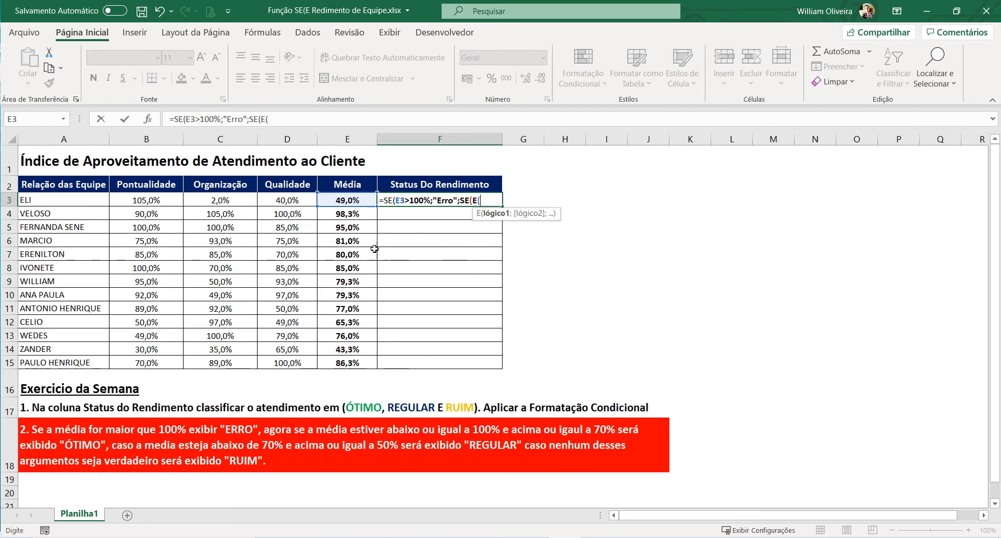
left_click(340, 201)
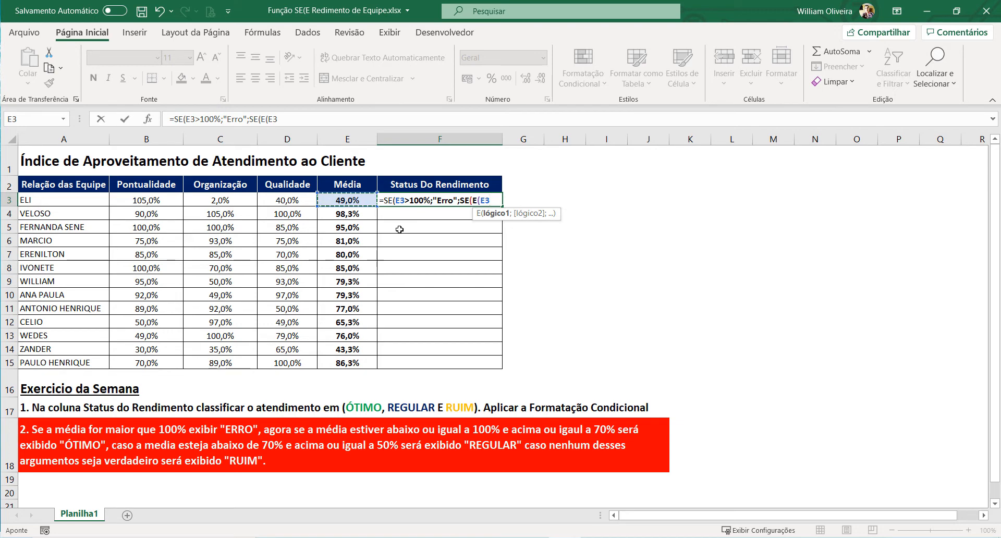
type("<")
type("=")
type("100")
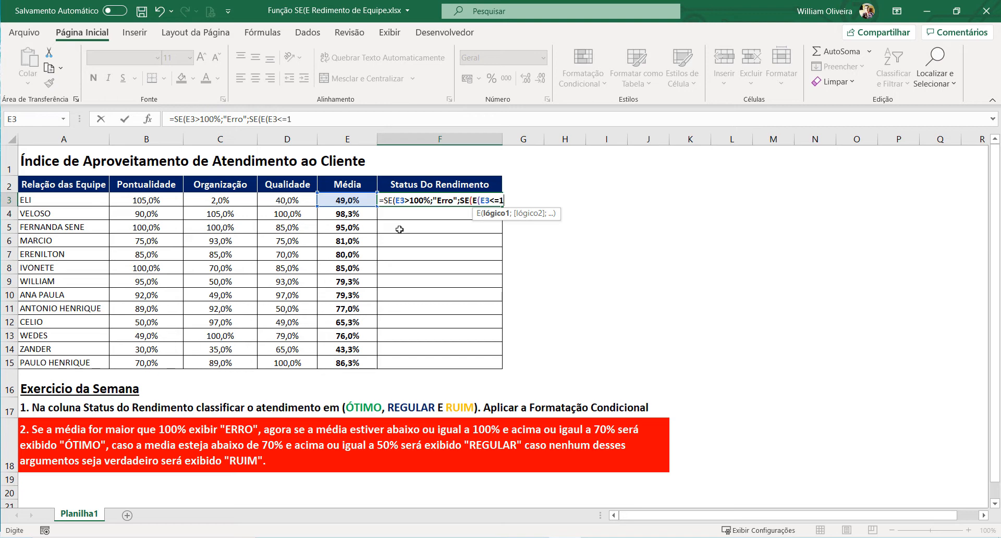
type("%;")
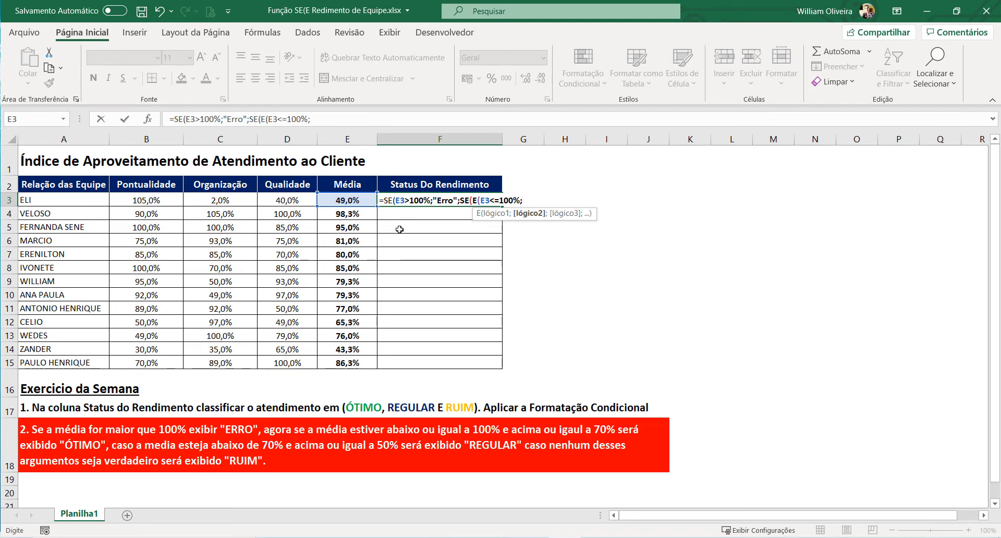
left_click(341, 201)
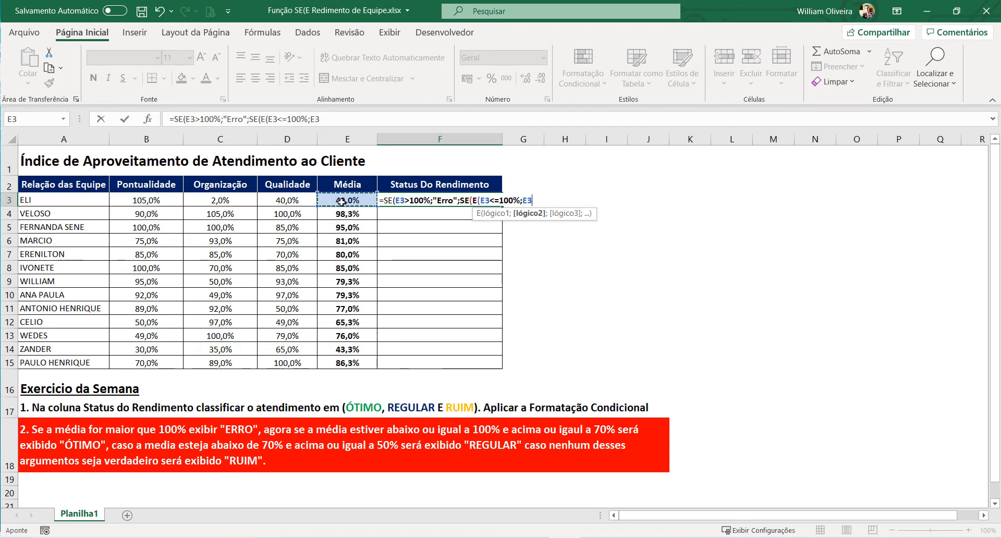
type(">=70%")
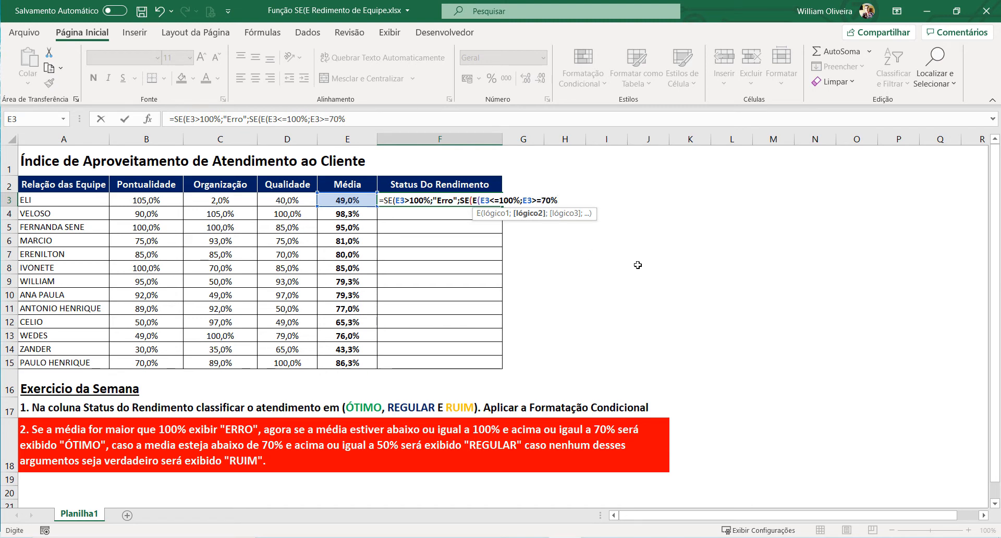
Step: Check the two conditions of the E function, close it, and set "Otimo" as the second SE's true value
left_click(498, 213)
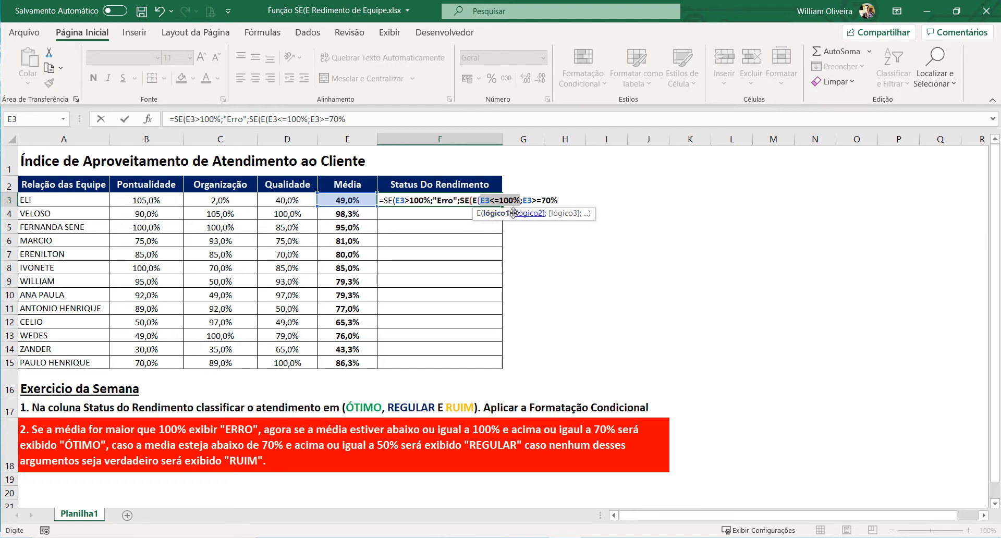
left_click(529, 213)
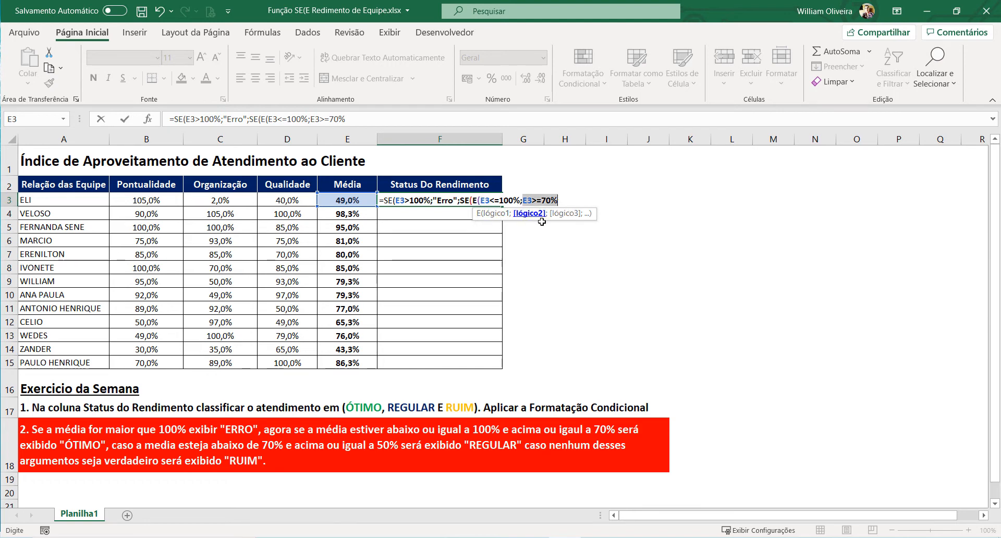
left_click(495, 214)
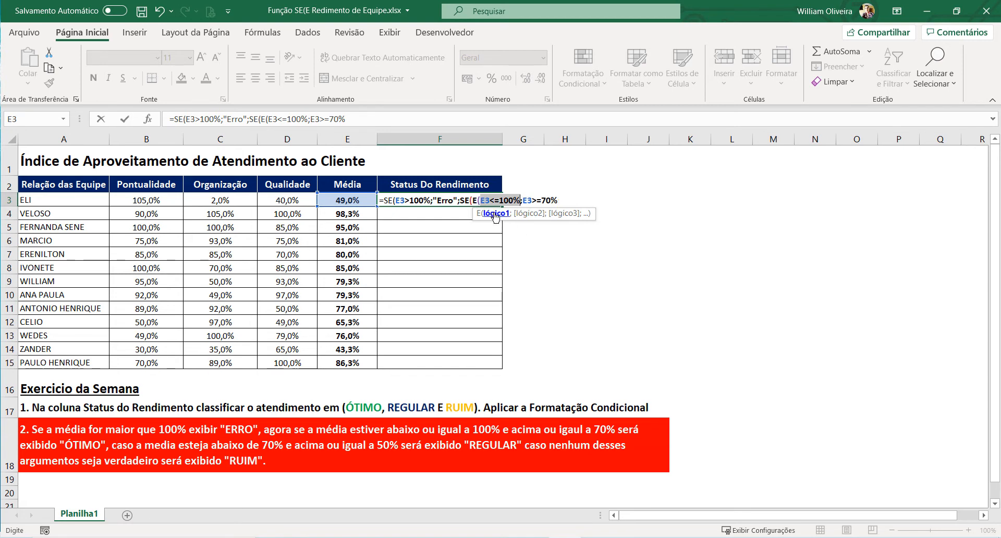
left_click(529, 213)
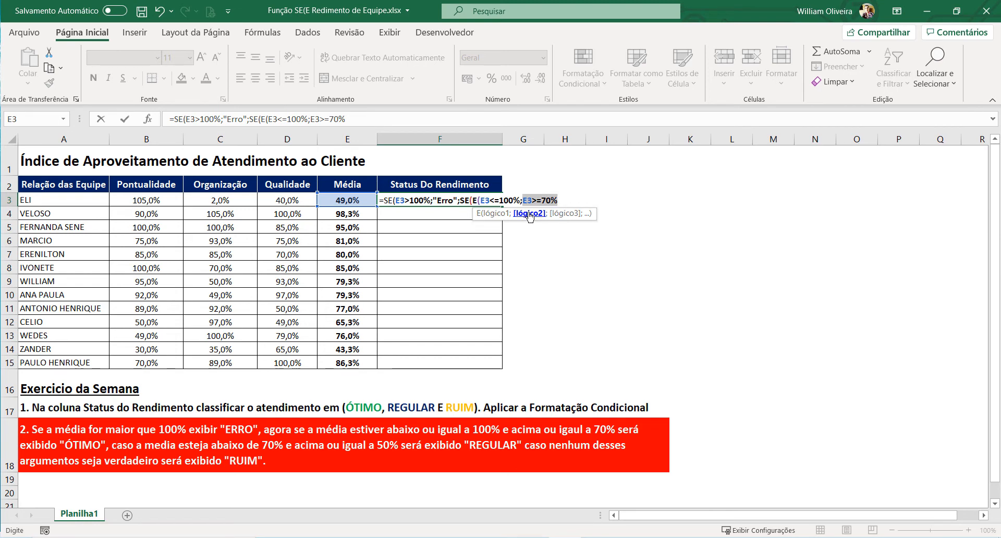
left_click(565, 200)
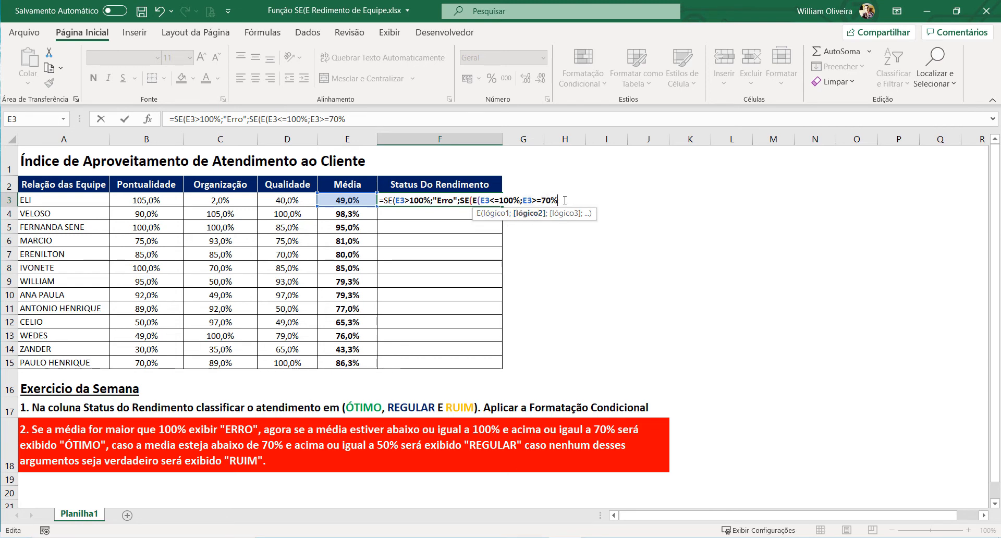
type(")")
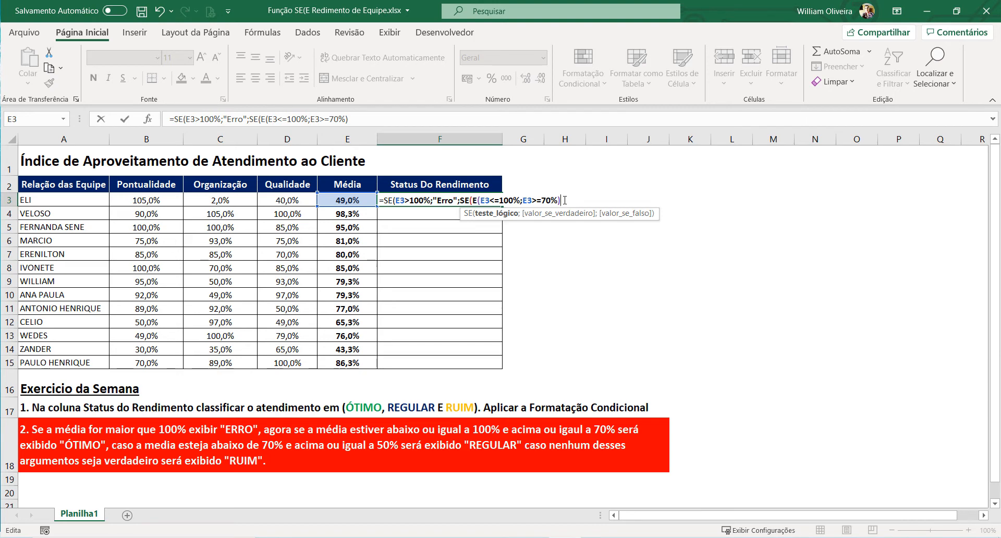
type(";\"")
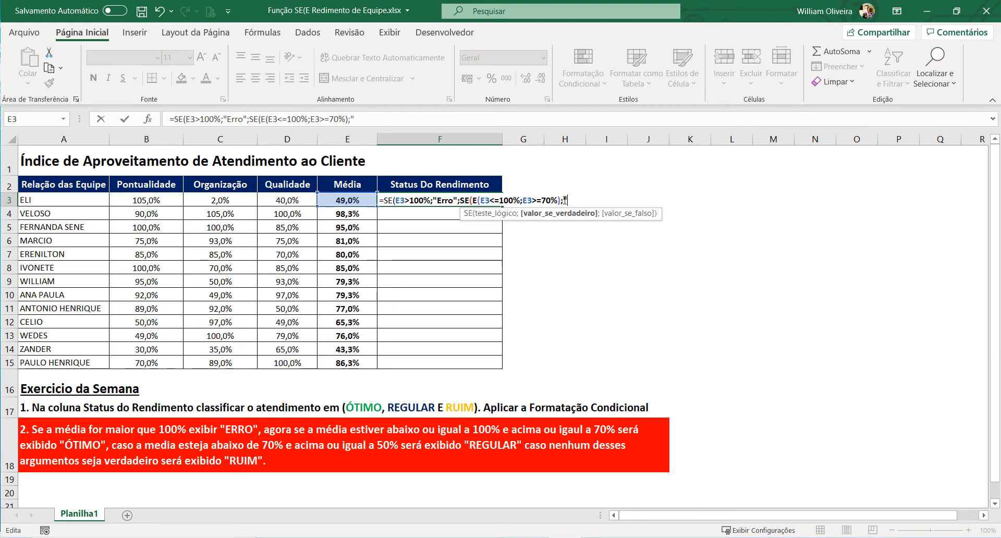
type("Otimo\";")
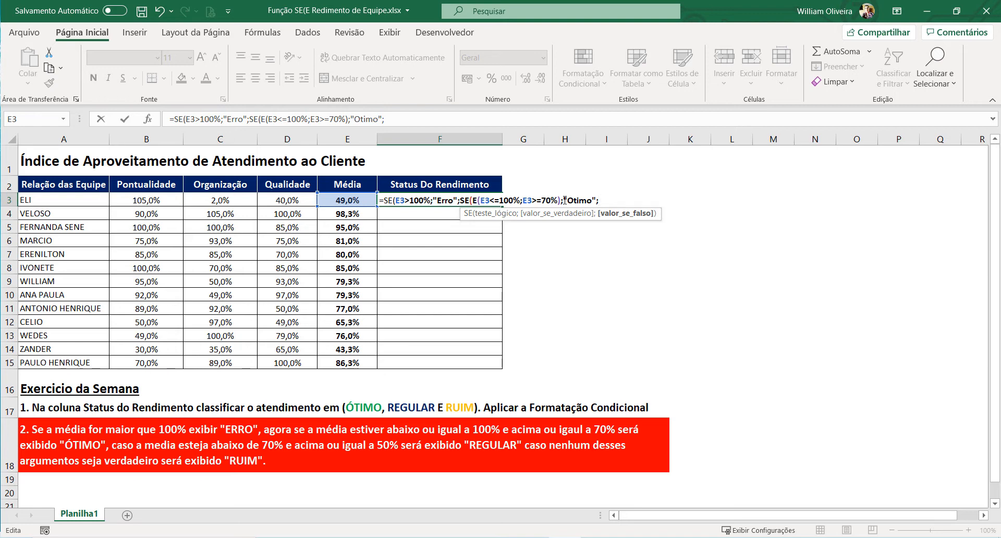
Step: Nest a third SE as the second SE's false value, using an E function with the conditions E3<70% and E3>=50%
type("SE(")
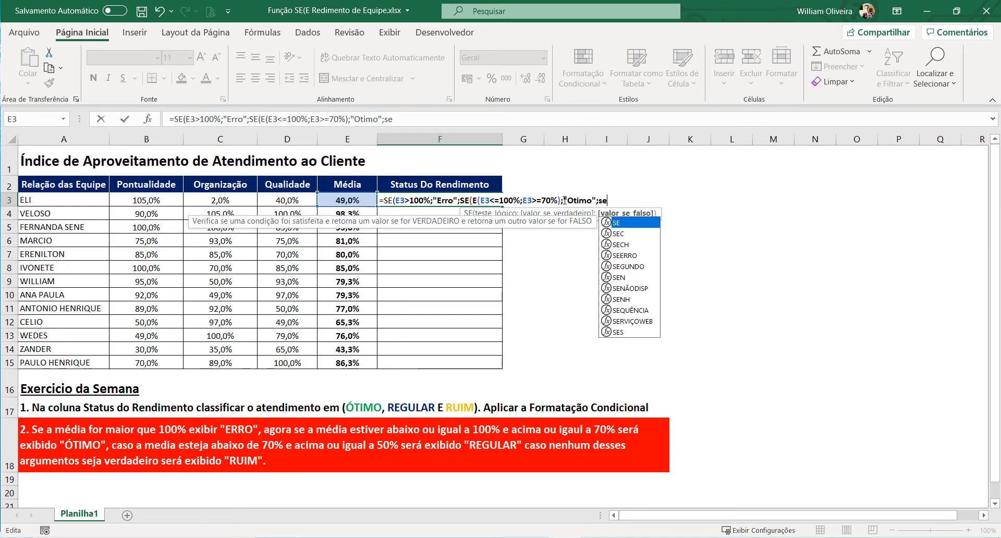
type("e")
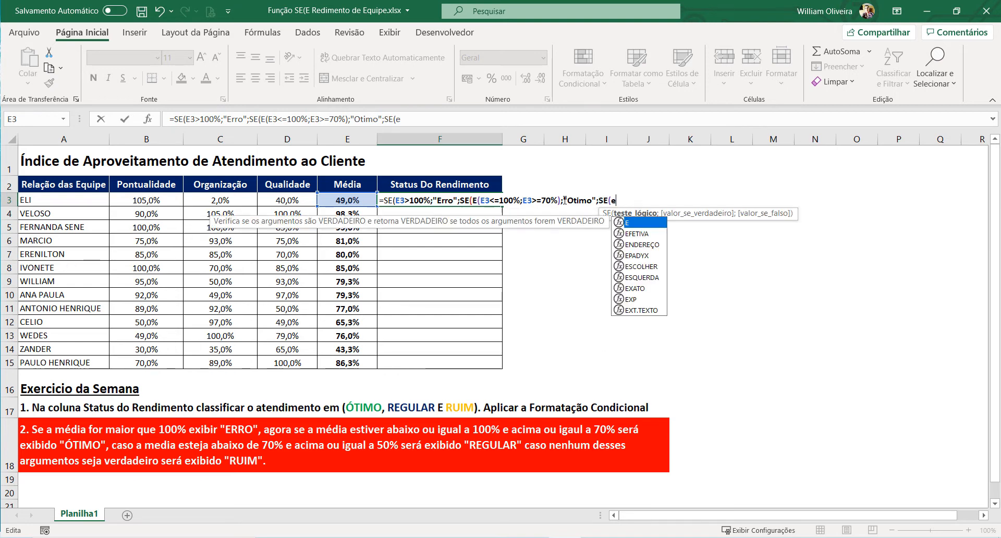
key("Tab")
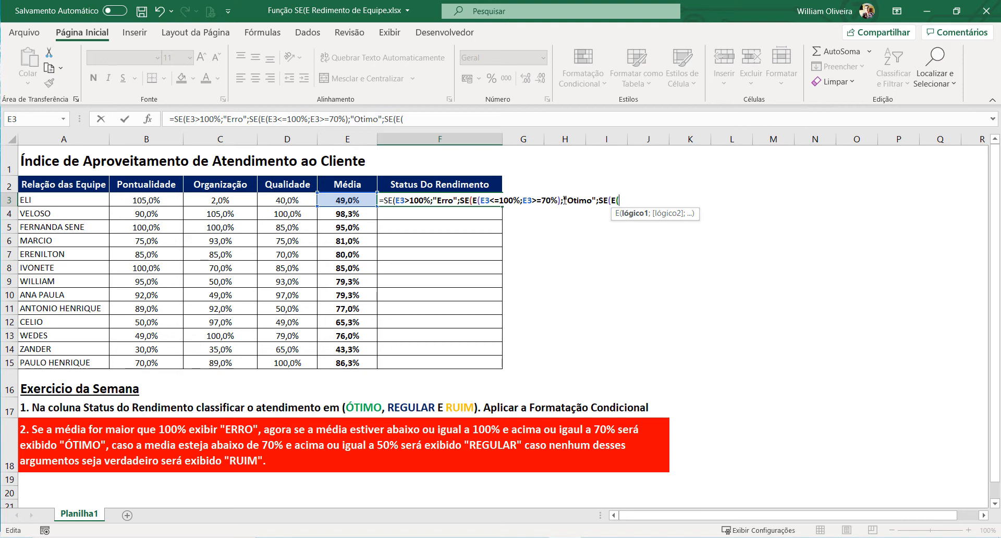
left_click(360, 200)
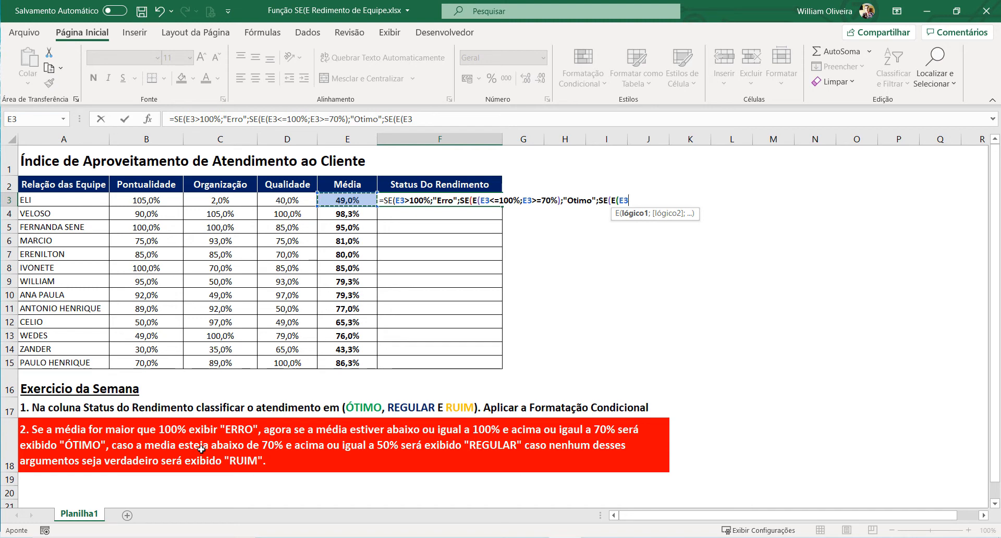
type("<")
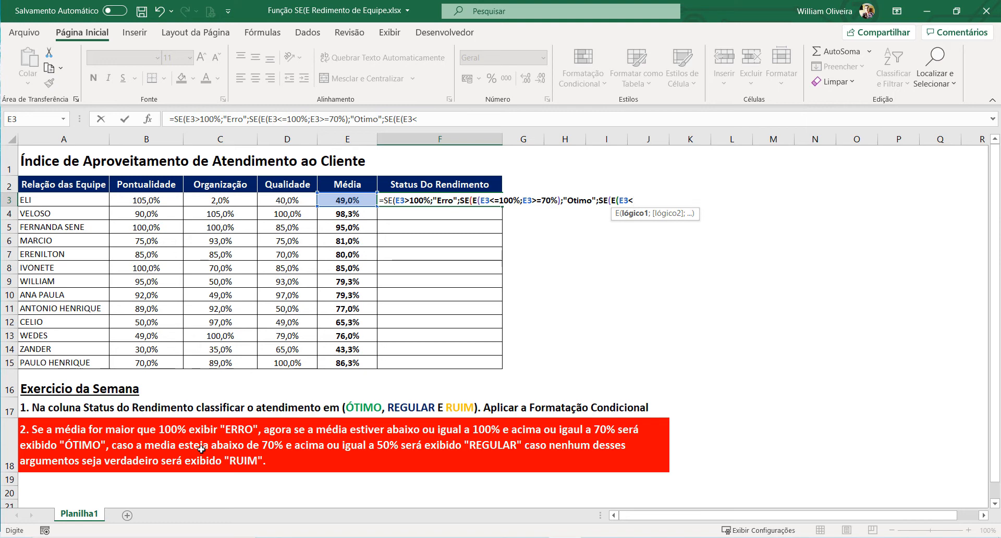
type("70%;")
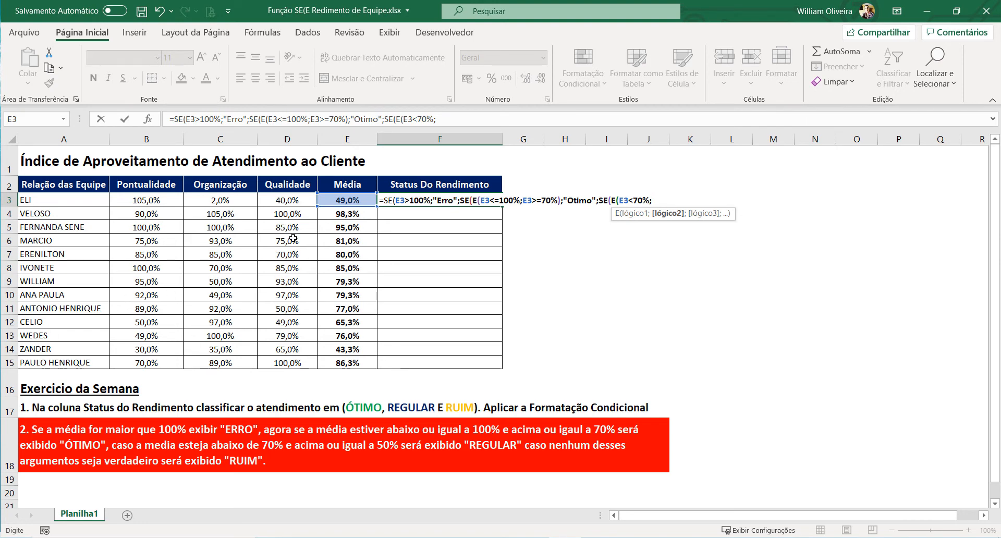
left_click(336, 200)
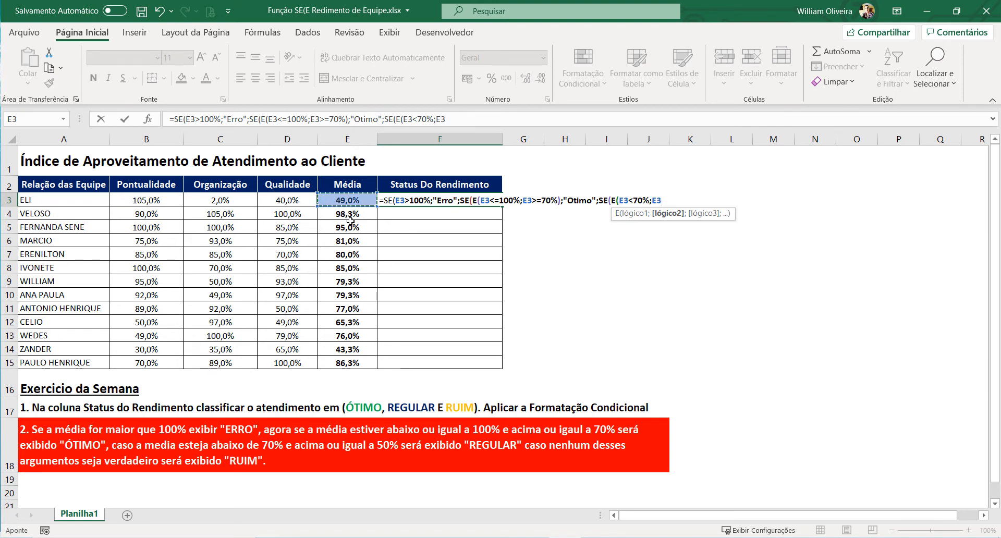
type(">")
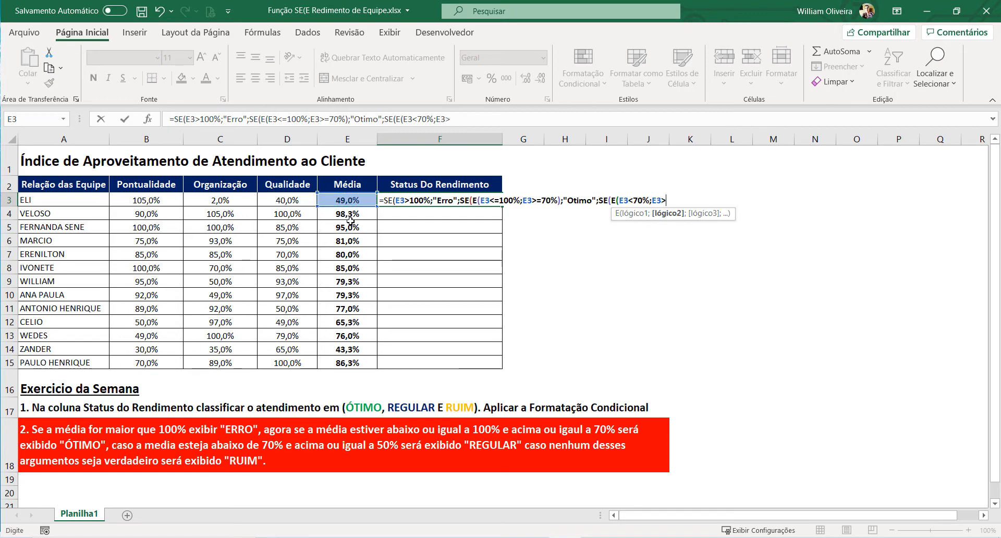
type("=50%")
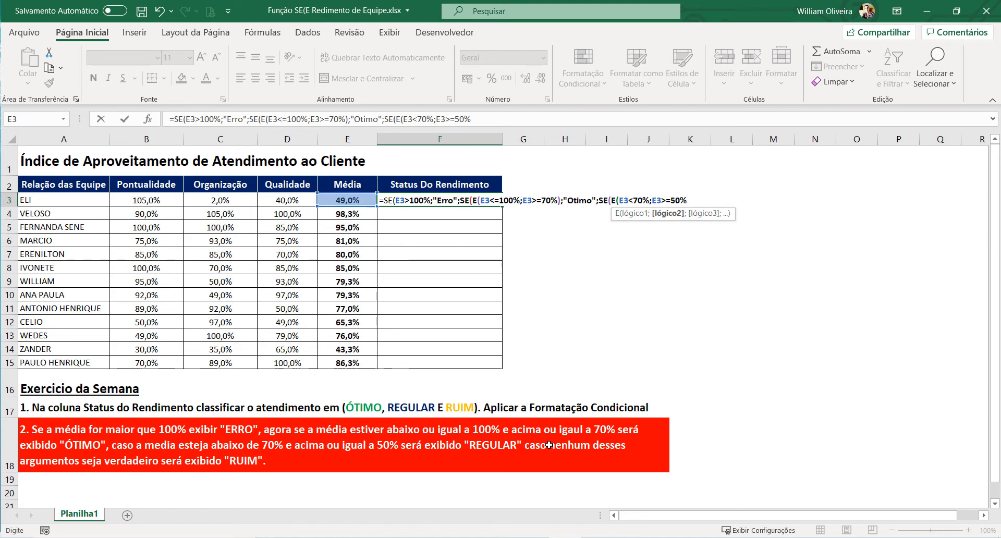
Step: Close the E function and set "Regular" as the third SE's true value
type(")")
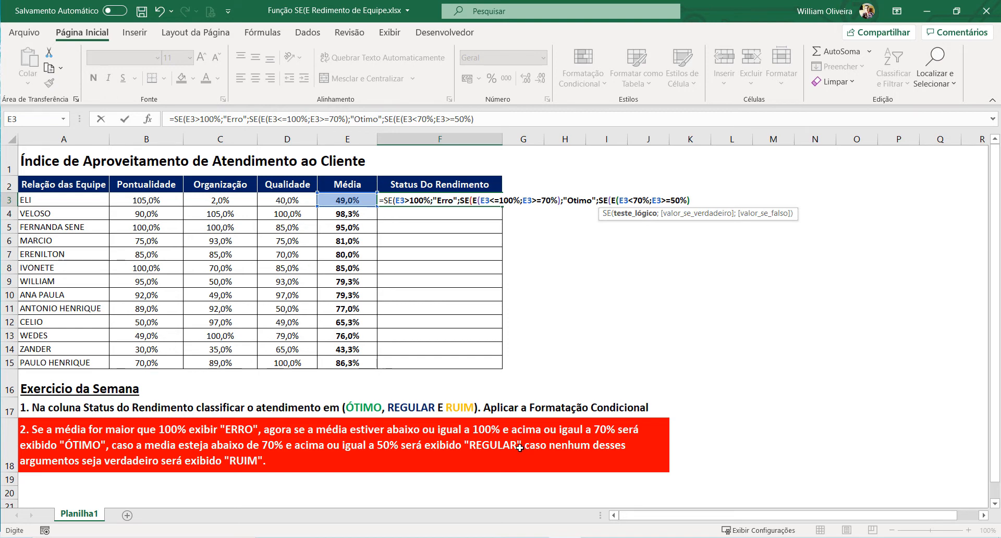
type(";")
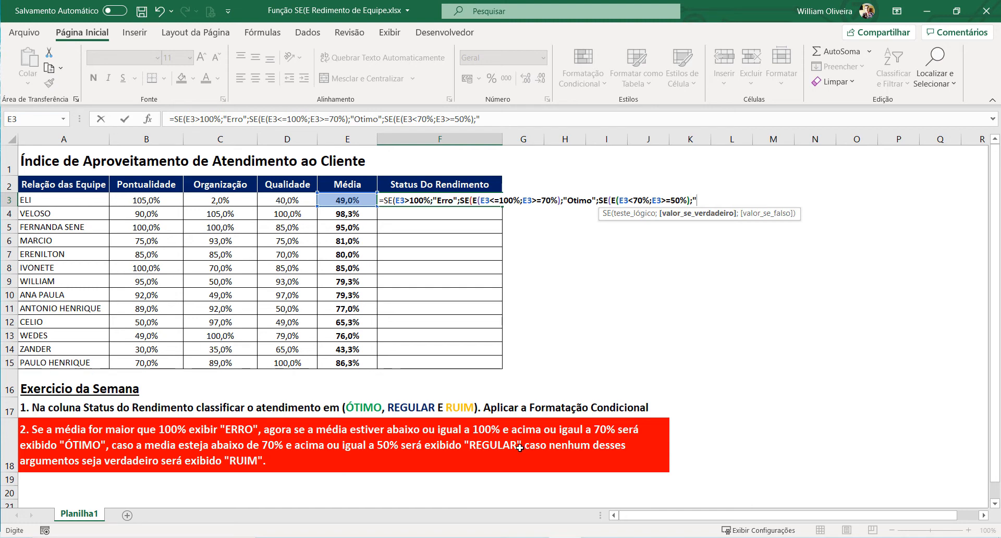
type("Regular\"")
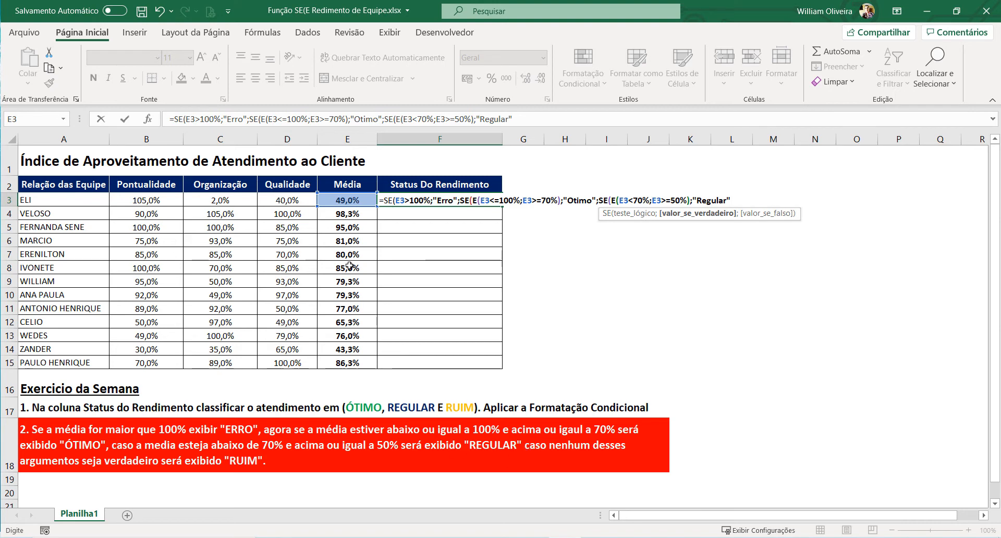
Step: Review the F3 formula's conditions and results, from the E3>100% test through the "Otimo" and "Regular" tests
left_click_drag(432, 200, 400, 200)
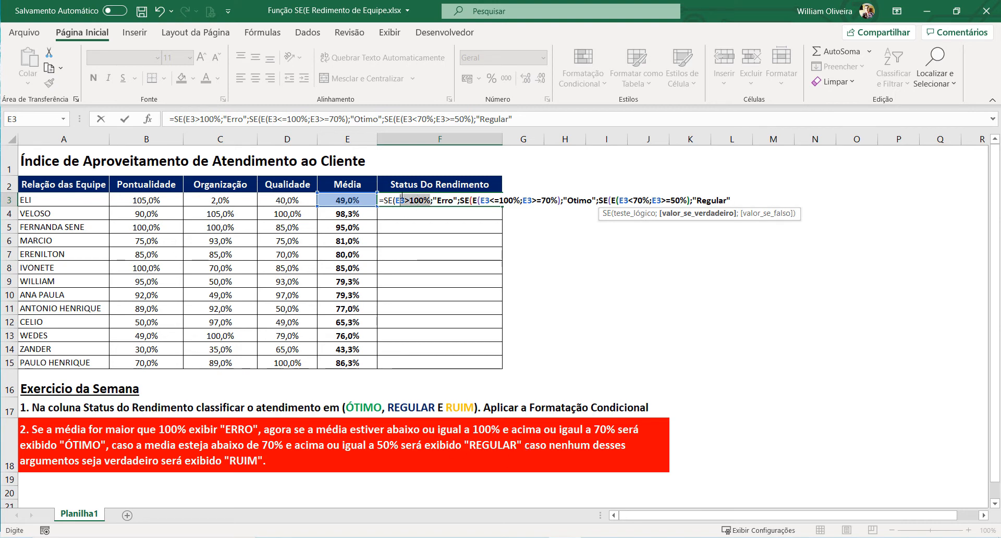
left_click(414, 200)
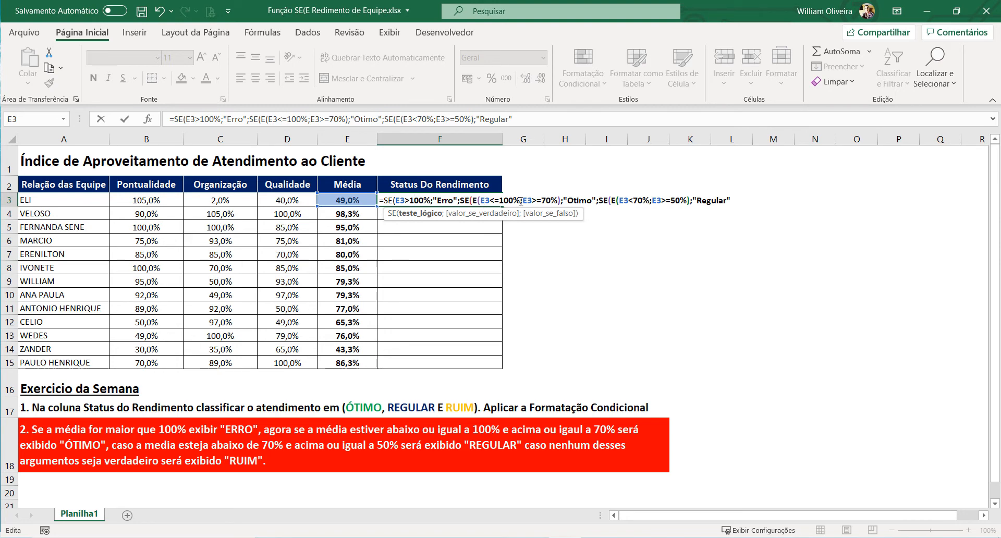
left_click_drag(520, 201, 495, 201)
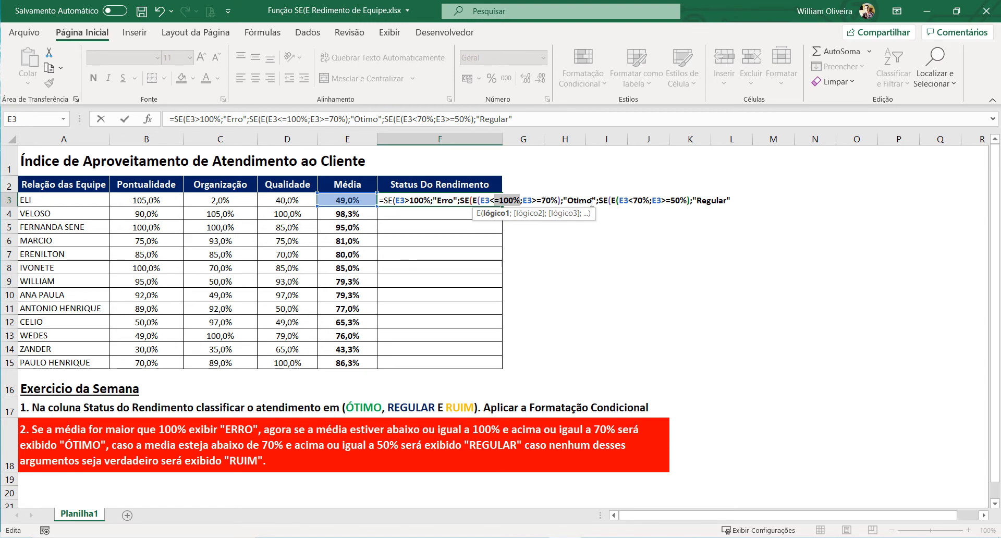
left_click_drag(592, 201, 569, 198)
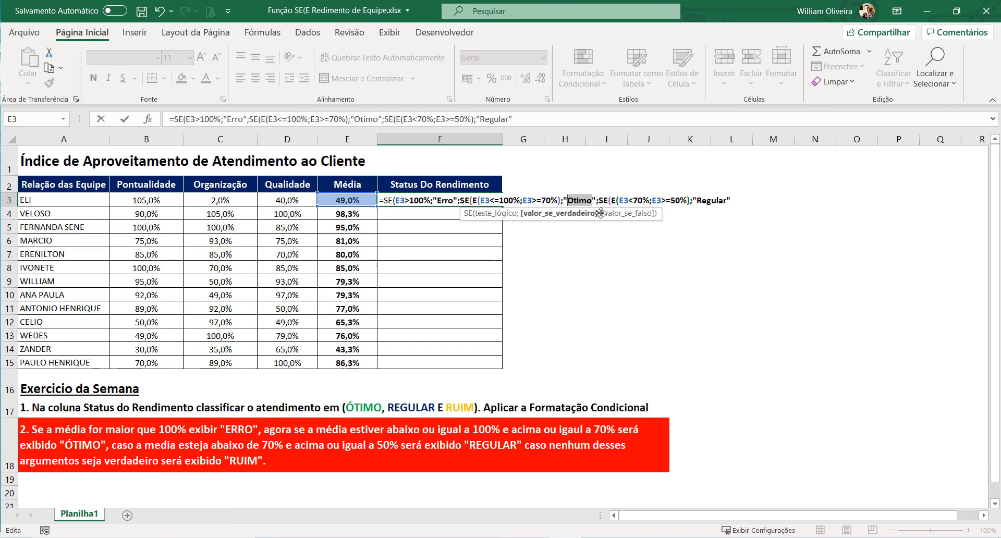
left_click(630, 201)
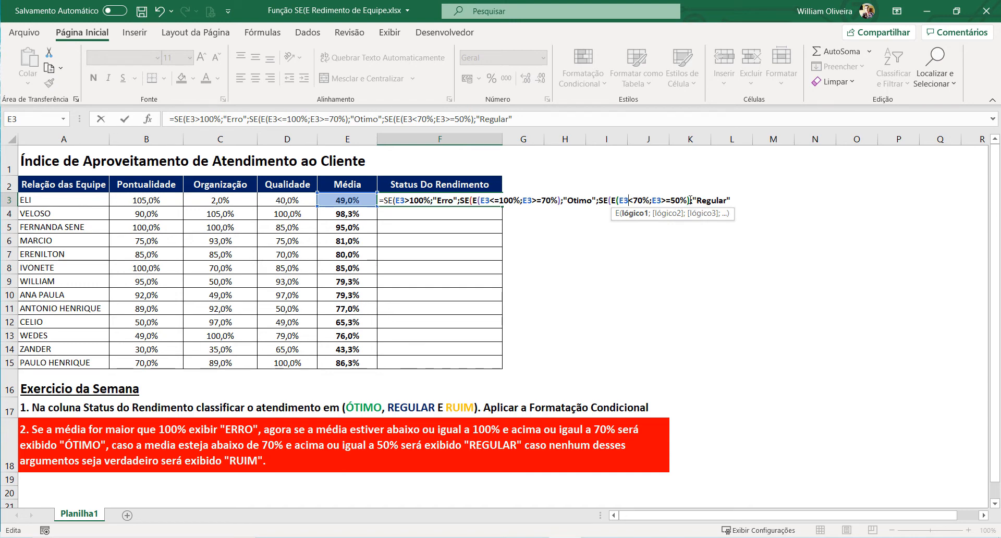
left_click_drag(688, 200, 615, 200)
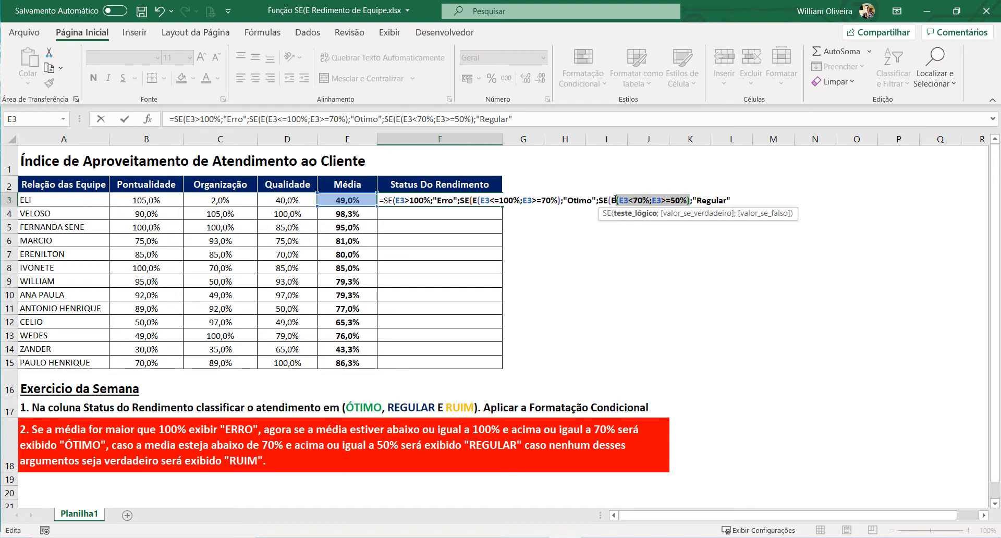
left_click_drag(566, 200, 527, 201)
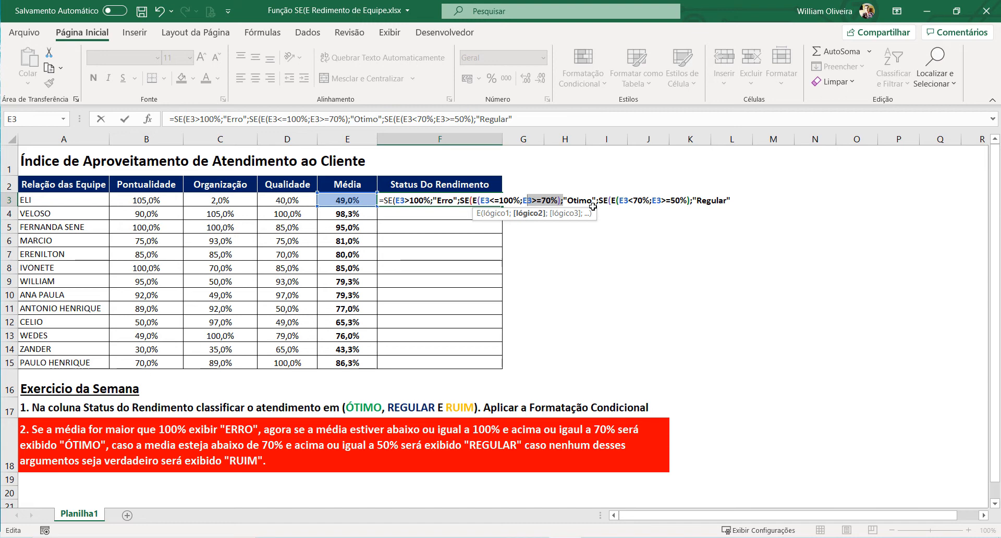
left_click(742, 200)
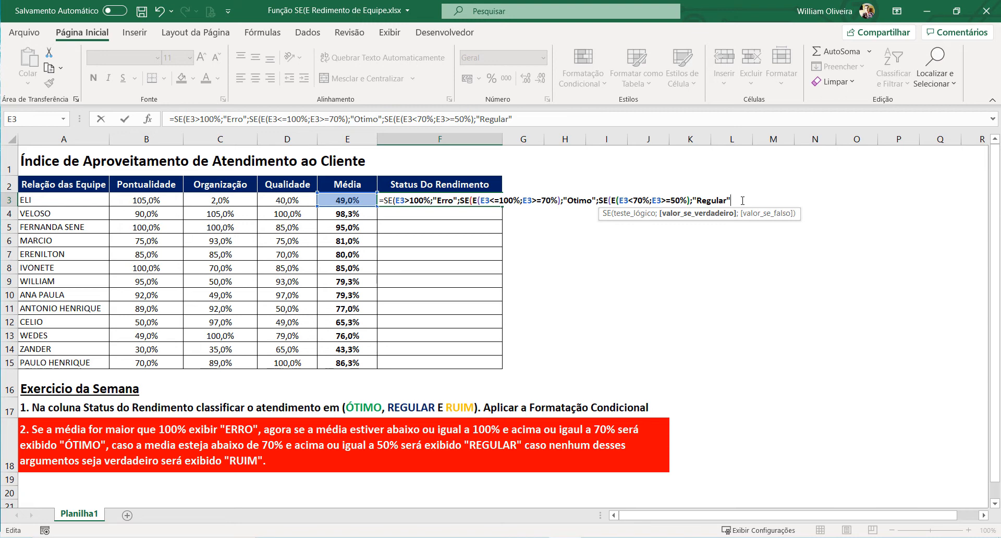
left_click_drag(731, 200, 383, 219)
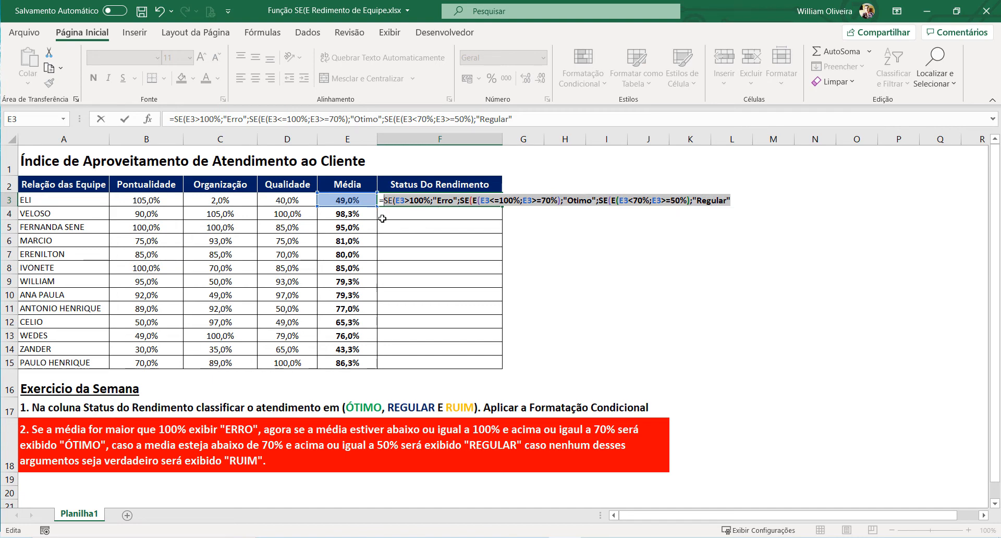
left_click(734, 199)
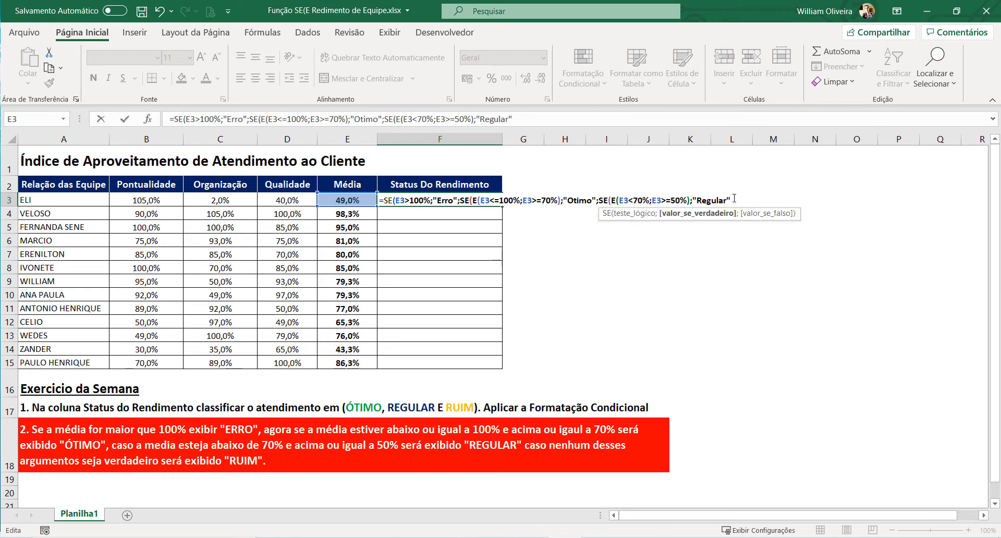
Step: Set "Ruim" as the third SE's false value, close all three SE functions, and commit the formula in F3
type(";\"")
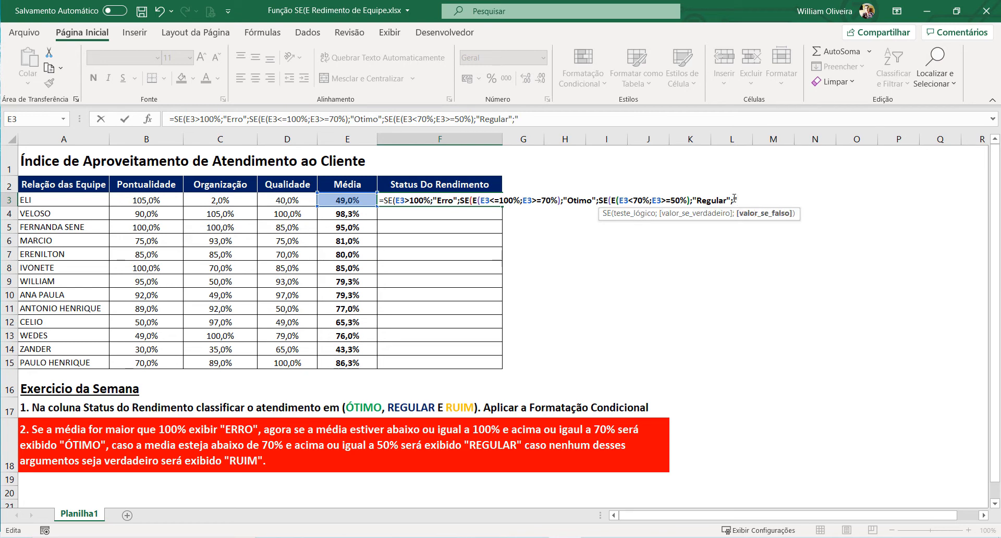
type("Ruim\"")
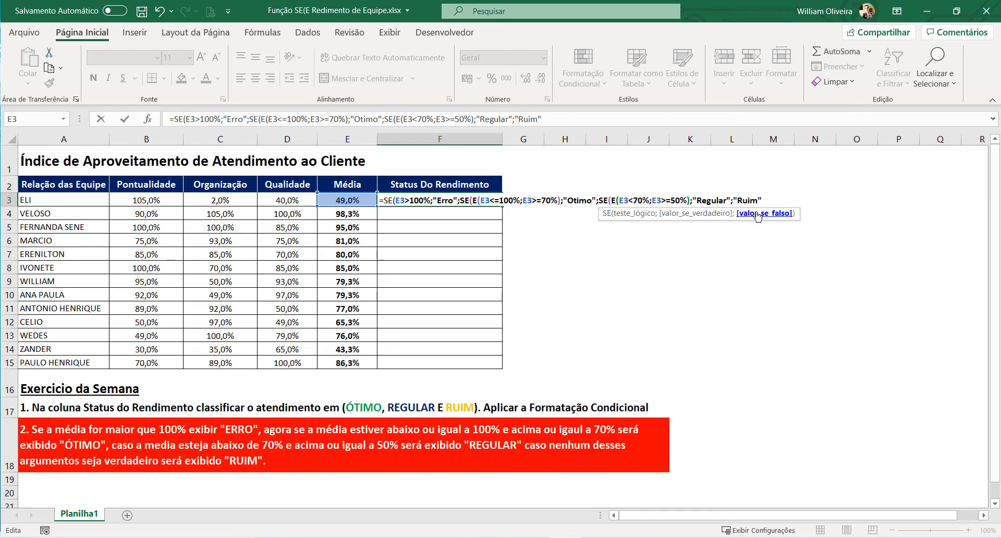
left_click(768, 202)
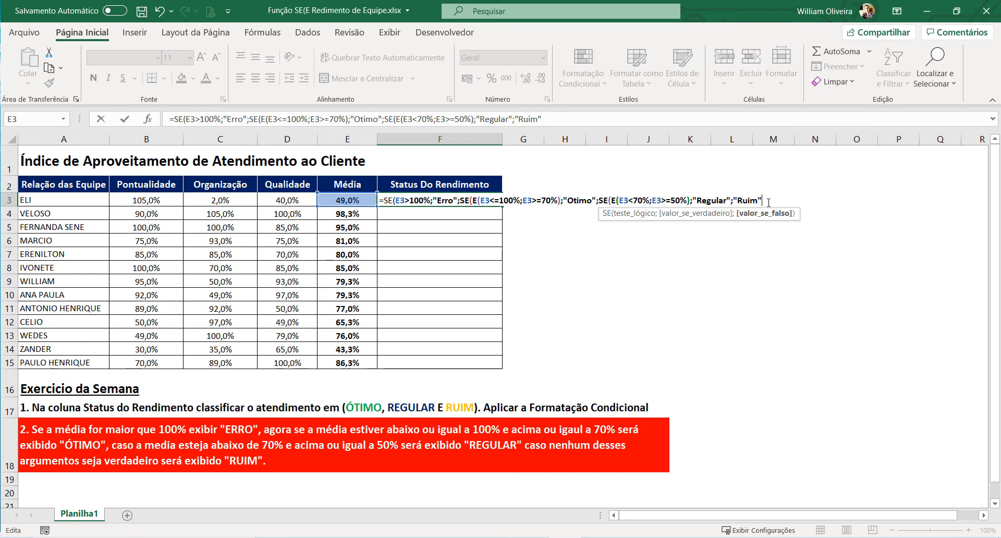
type(")")
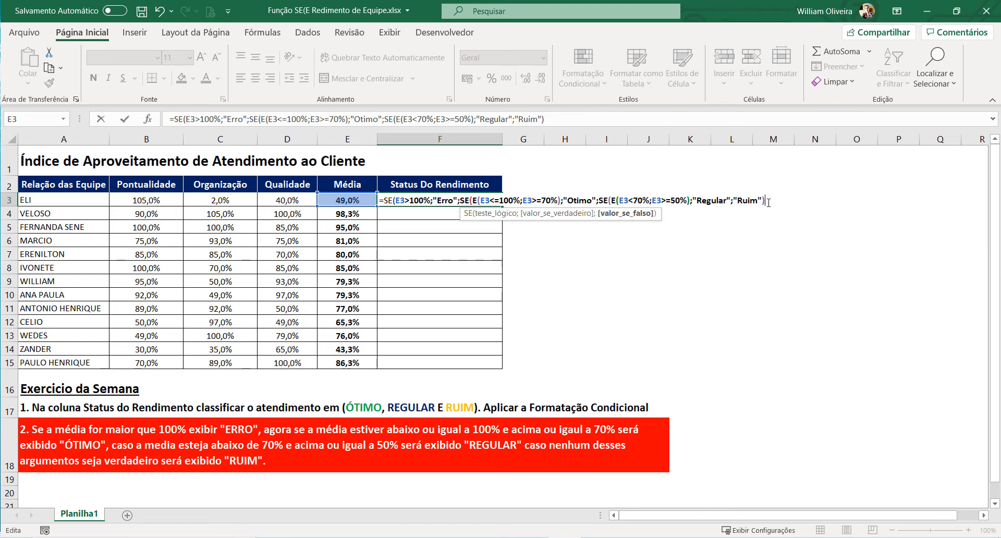
type(")")
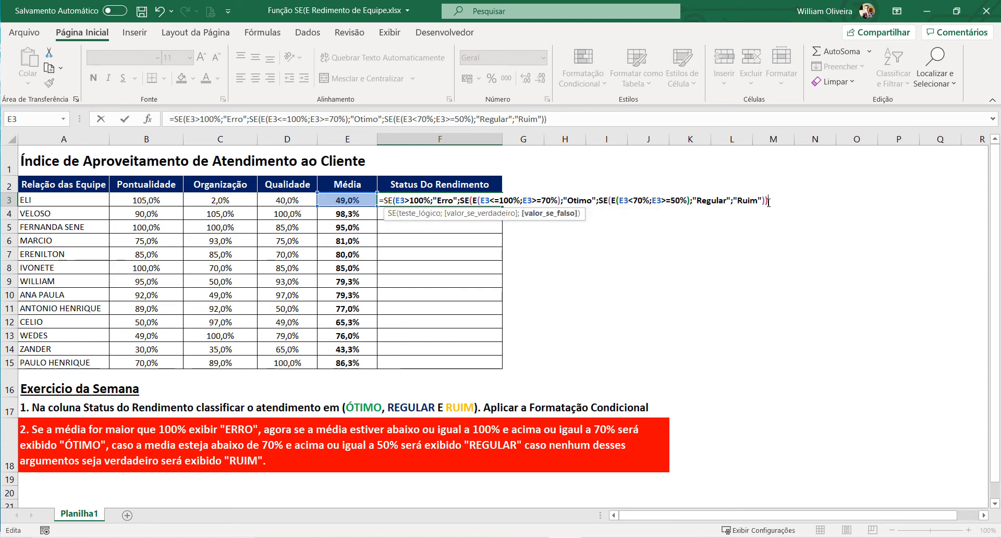
left_click(472, 202)
type(")")
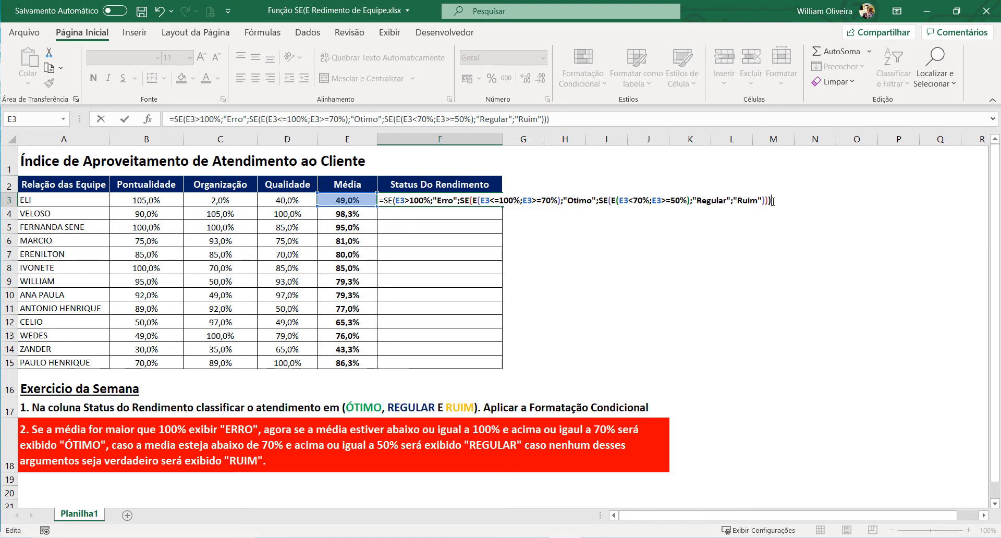
key("Return")
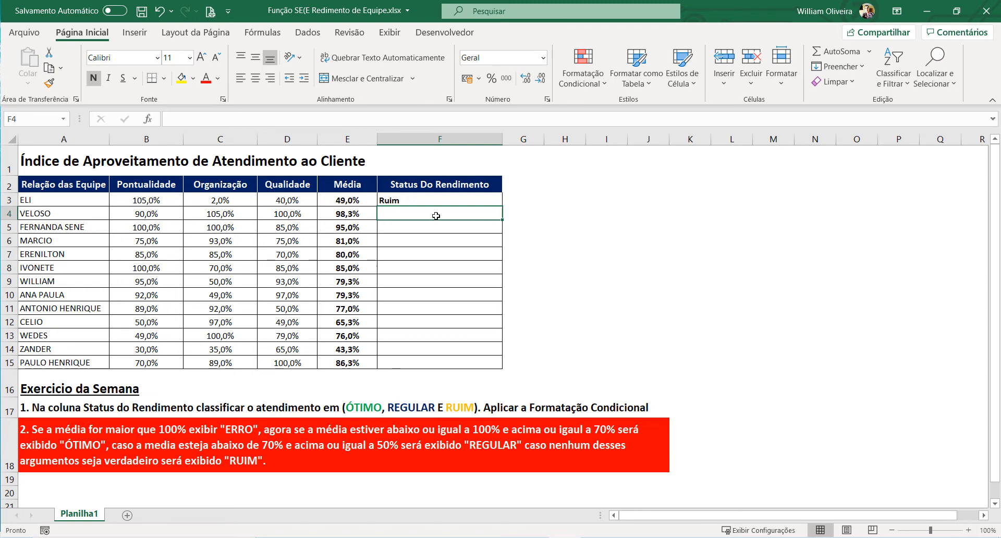
Step: Review the criteria text in A18 for "ÓTIMO", covering averages at or below 100% and at or above 70%
left_click(352, 199)
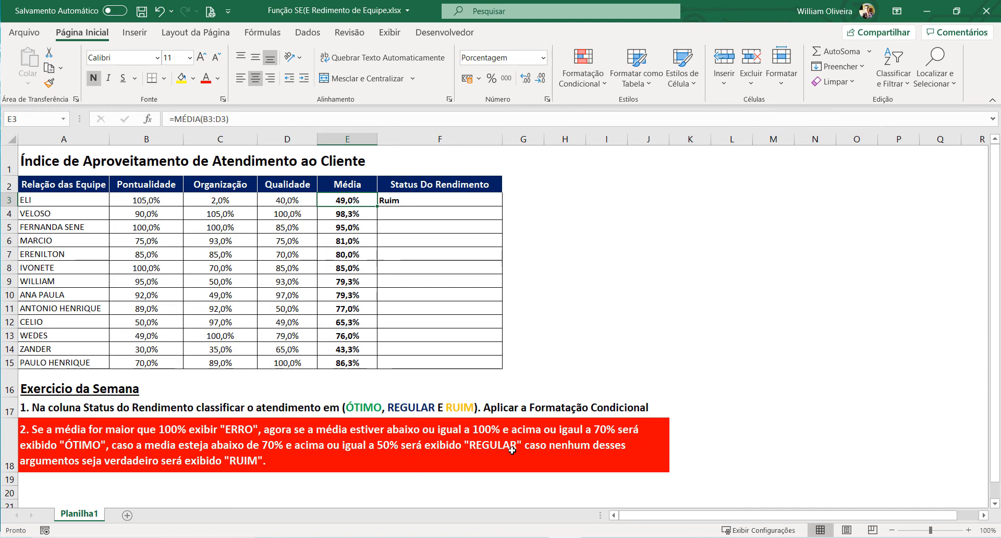
left_click(491, 435)
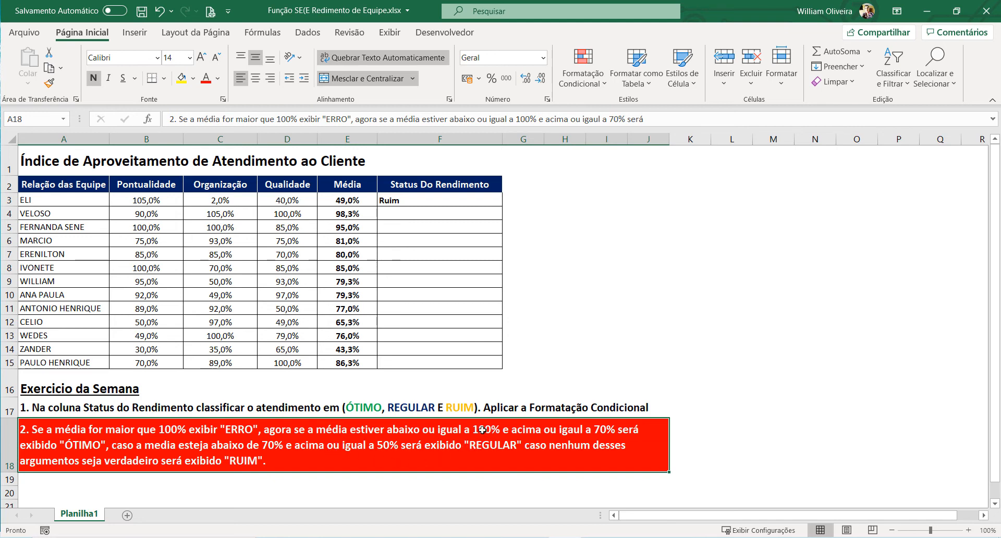
double_click(619, 431)
left_click_drag(619, 430, 487, 431)
left_click(263, 434)
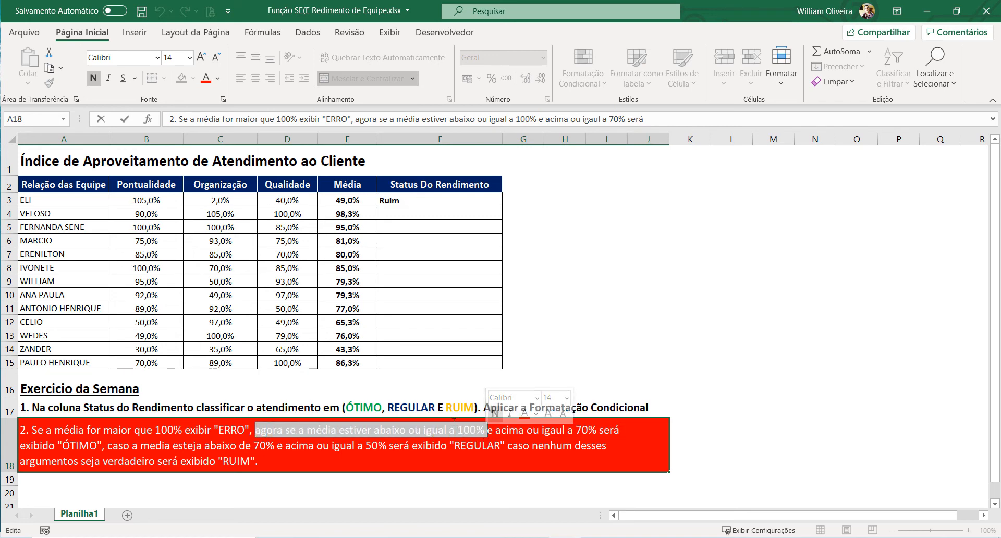
left_click_drag(496, 430, 531, 430)
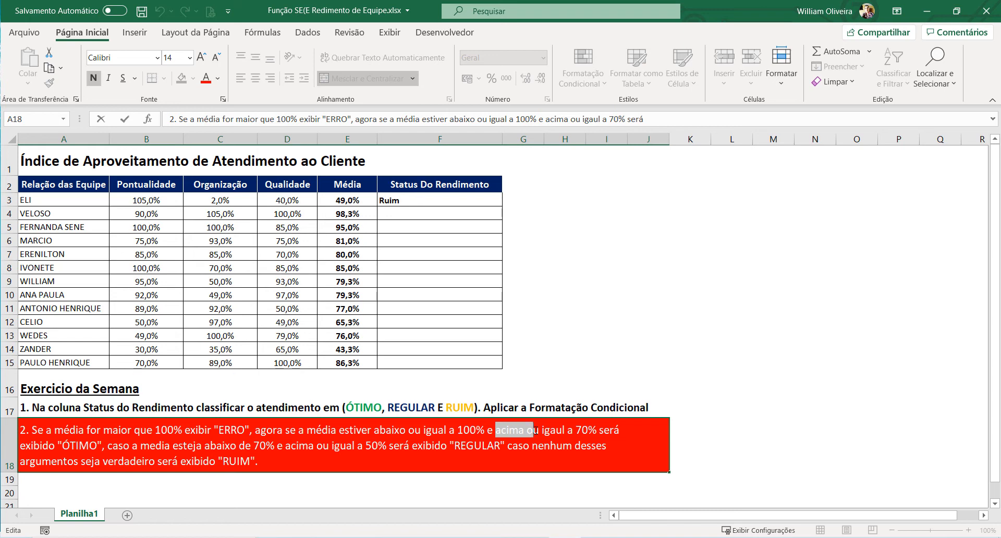
left_click_drag(533, 430, 537, 430)
left_click(491, 431)
left_click_drag(491, 431, 344, 430)
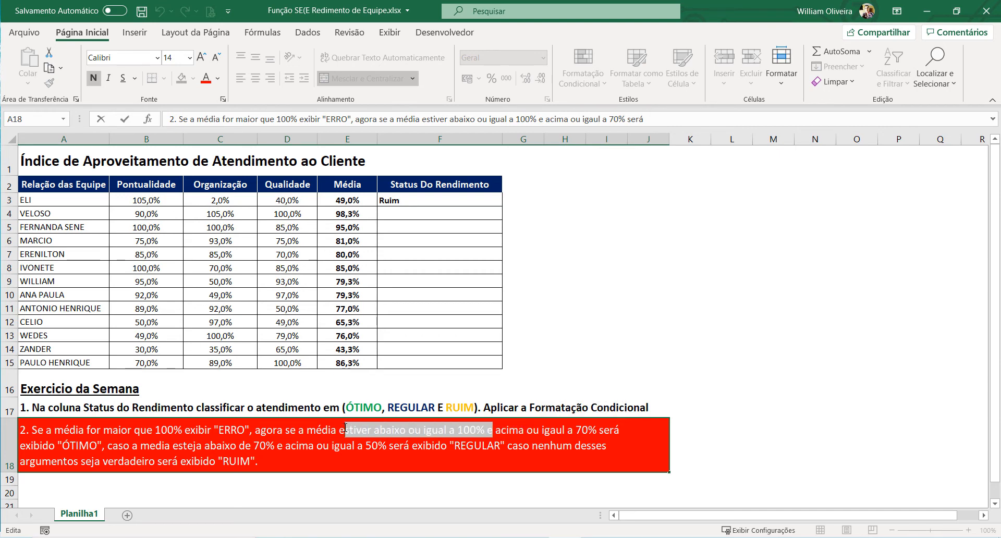
left_click_drag(495, 430, 602, 433)
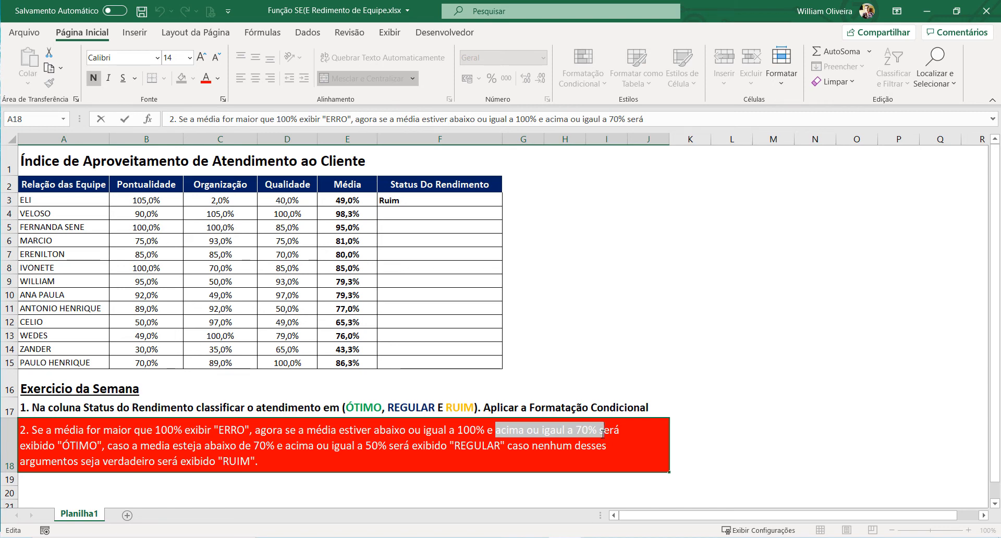
left_click_drag(488, 433, 401, 433)
left_click(563, 438)
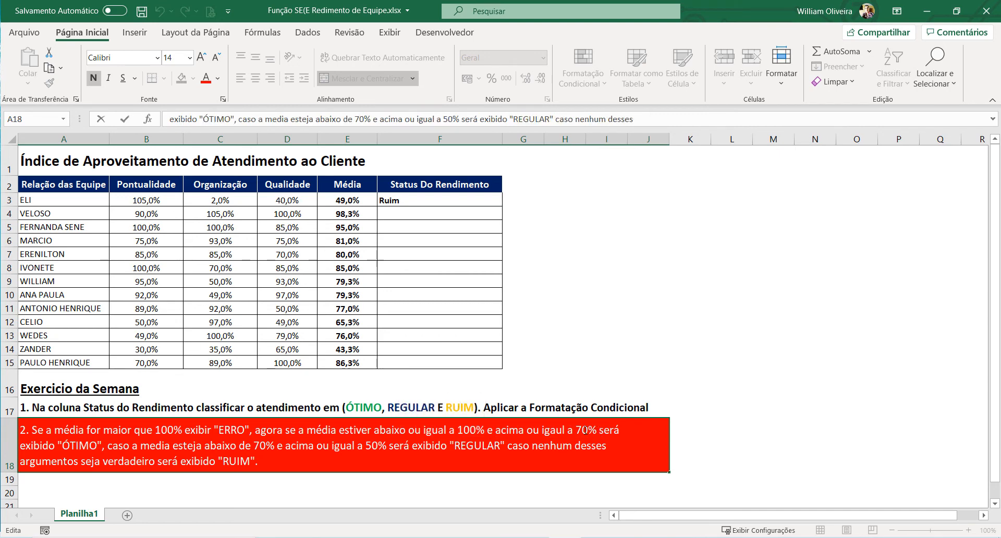
left_click_drag(596, 431, 495, 430)
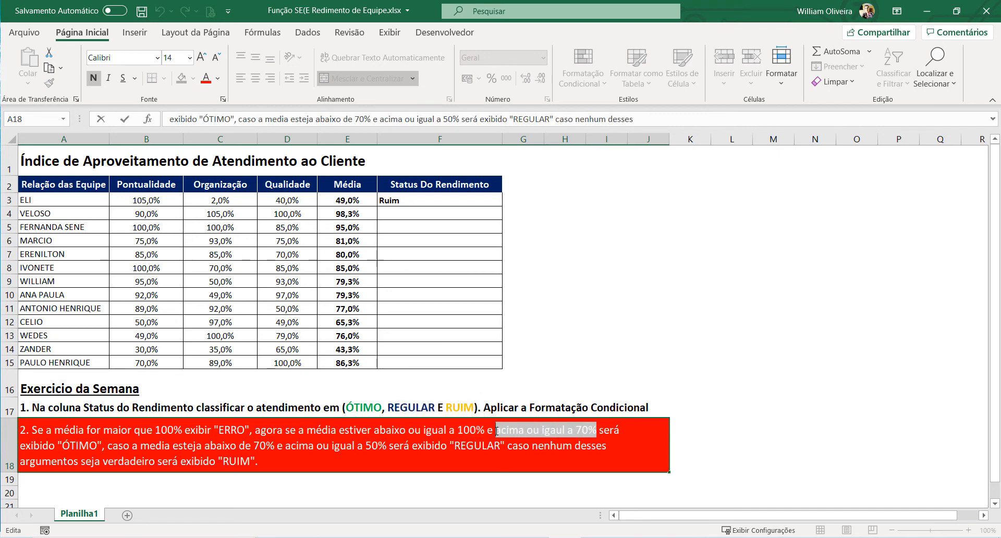
left_click(706, 419)
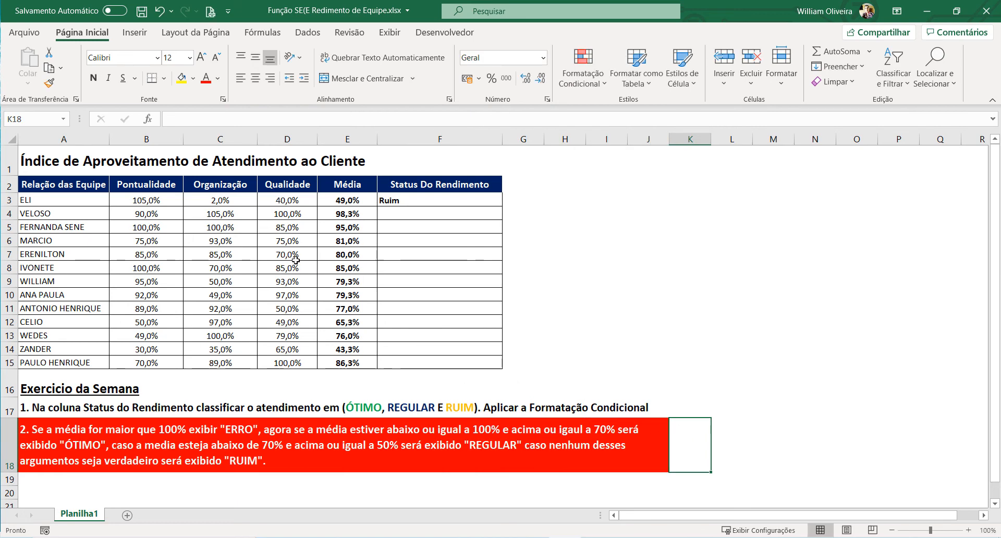
Step: Check the formula in F3 and set the Organização value in C3 to 25% to test the classification
left_click(398, 201)
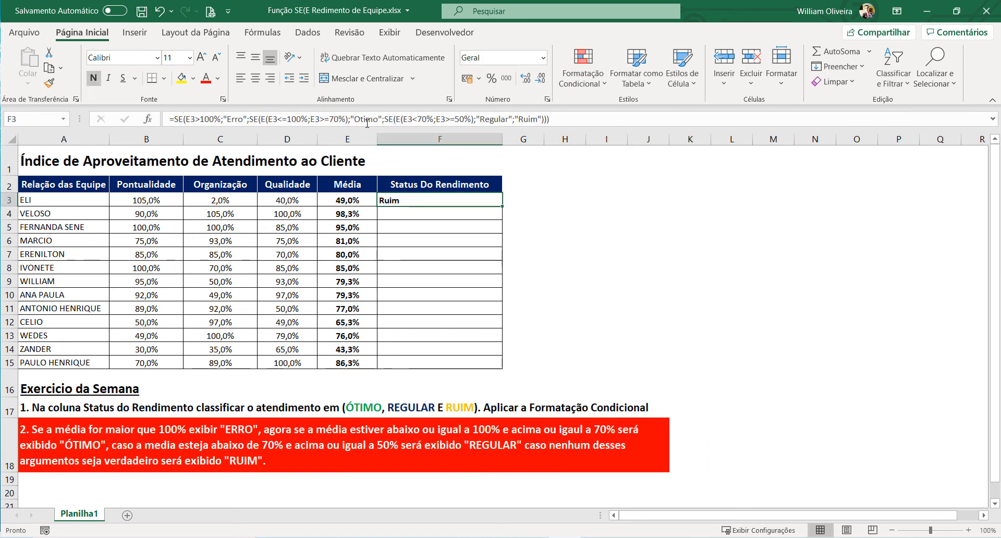
left_click(335, 242)
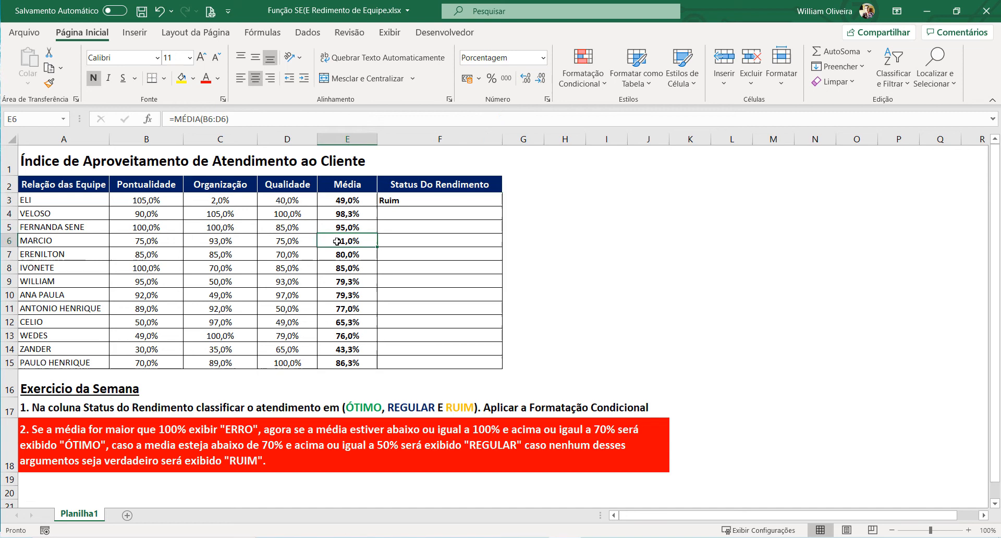
left_click(306, 199)
left_click(236, 200)
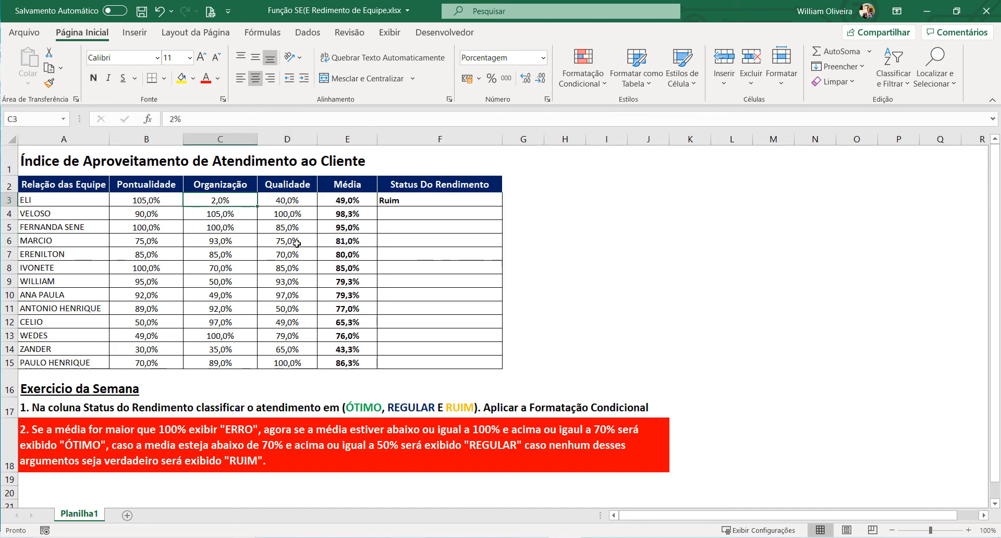
type("25")
key("Return")
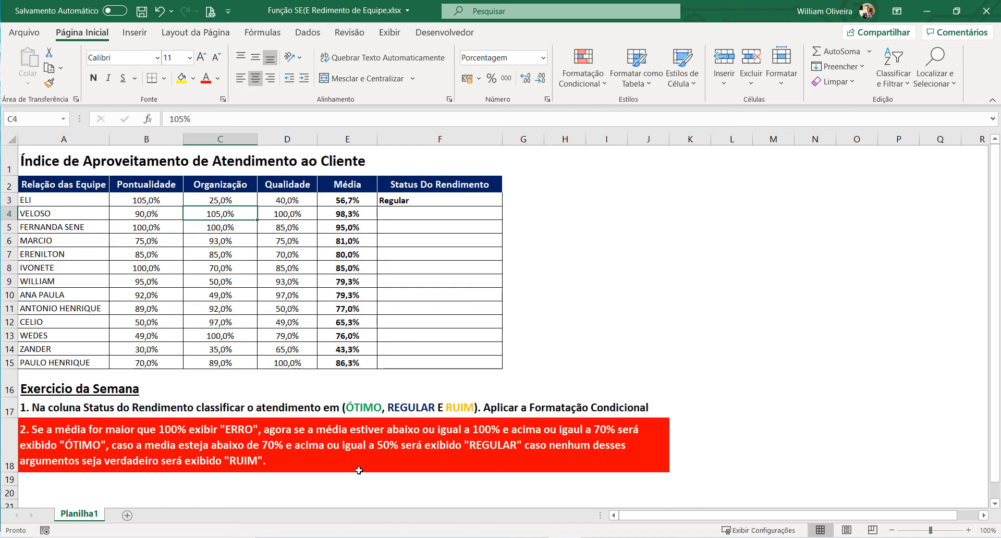
Step: Compare the average in E3 with the "REGULAR" criterion in A18 and the third SE's conditions in the F3 formula
left_click(349, 203)
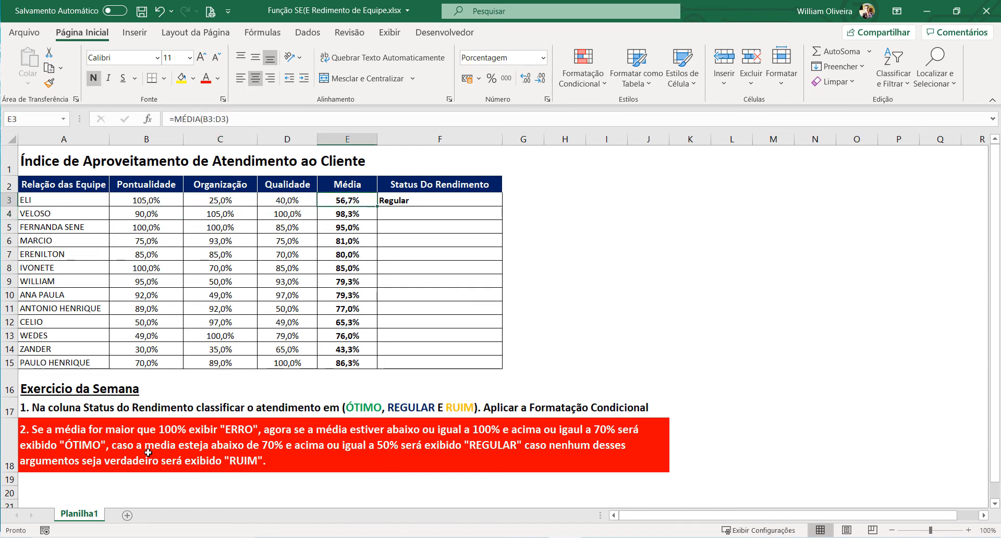
left_click(278, 445)
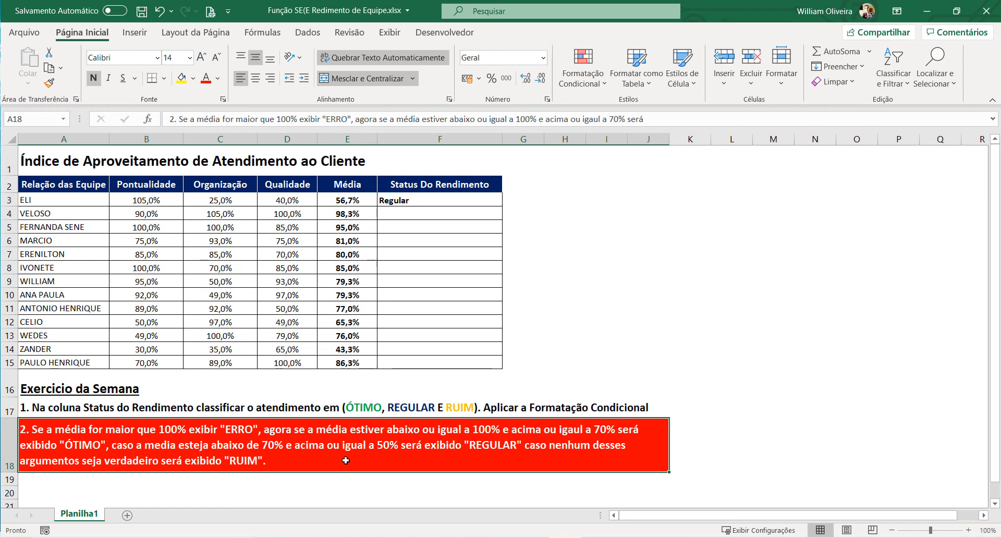
double_click(513, 447)
left_click_drag(513, 447, 465, 447)
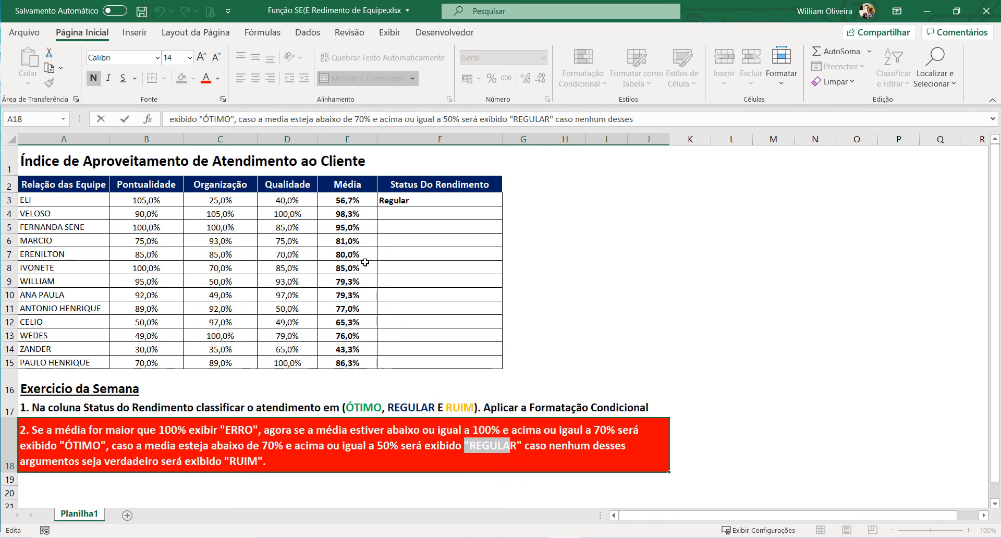
left_click(379, 201)
left_click(342, 201)
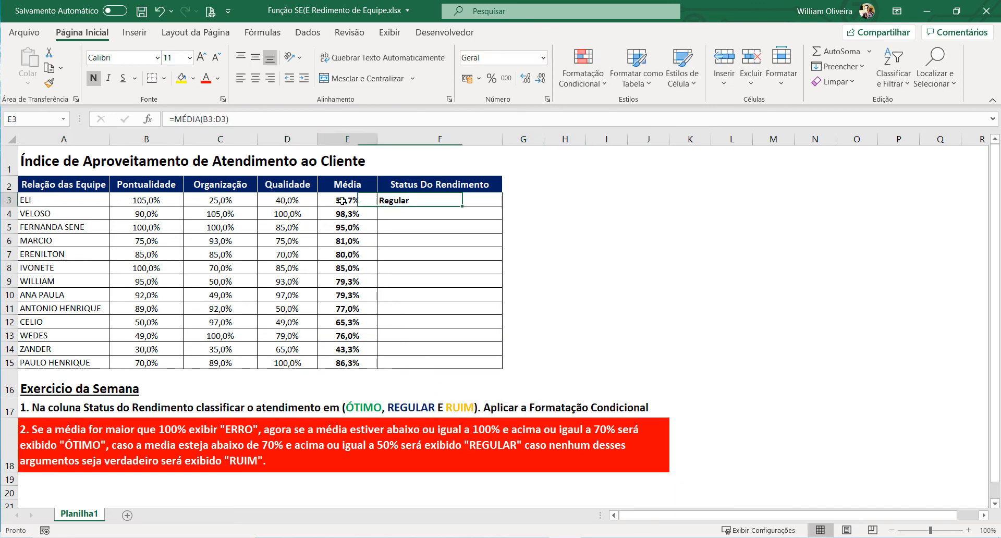
left_click(392, 202)
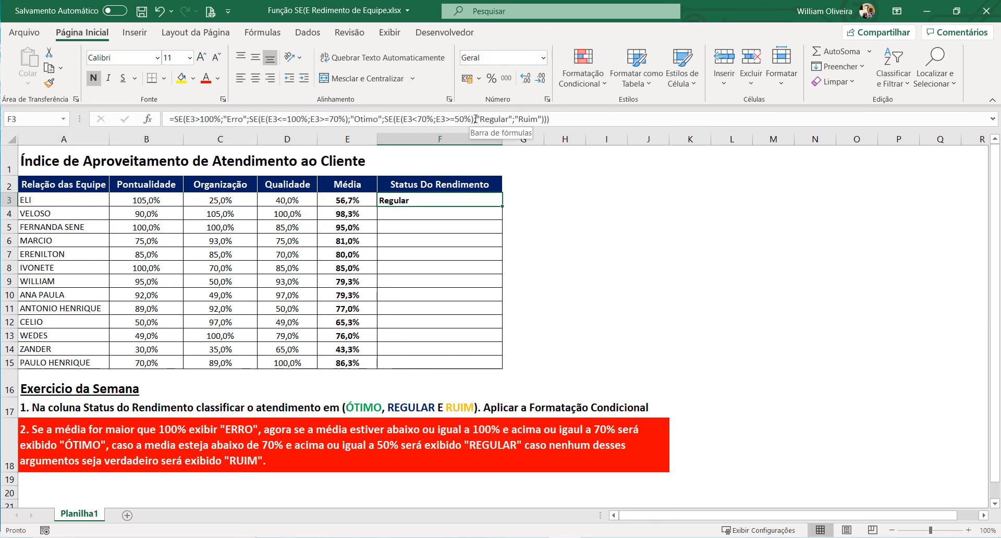
left_click_drag(474, 119, 387, 127)
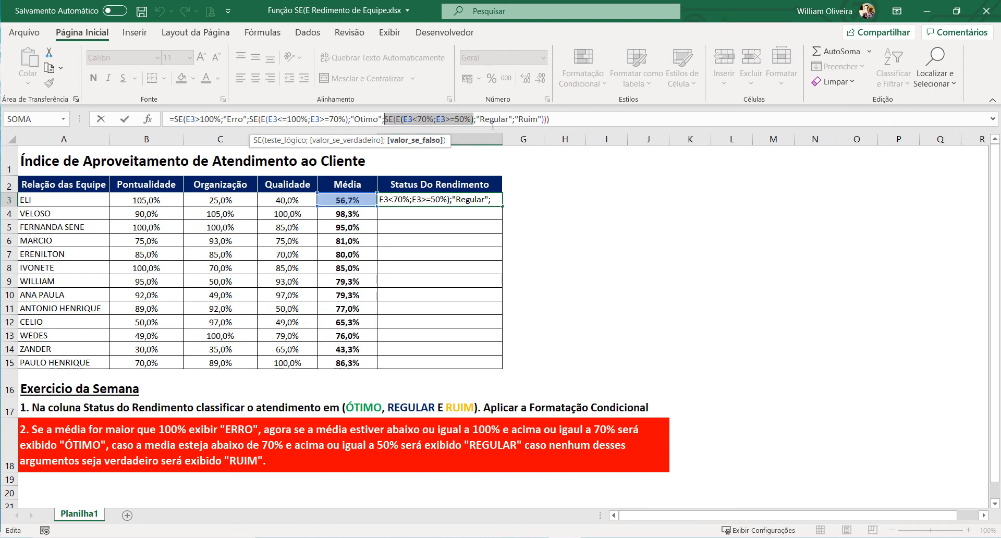
key("Return")
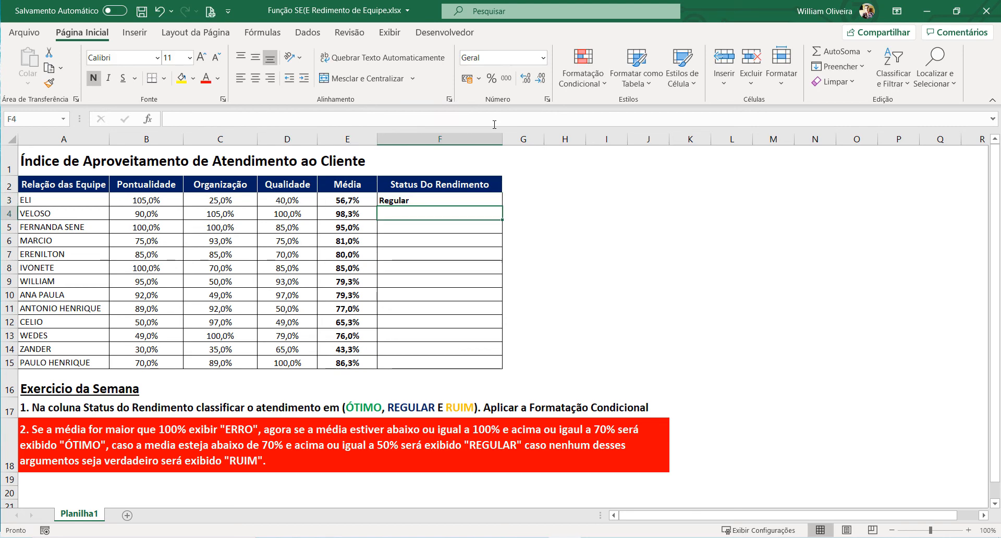
Step: Test the classification in F3 by setting the Organização value in C3 to 20%, 10%, 6% and 5% in turn
left_click(228, 201)
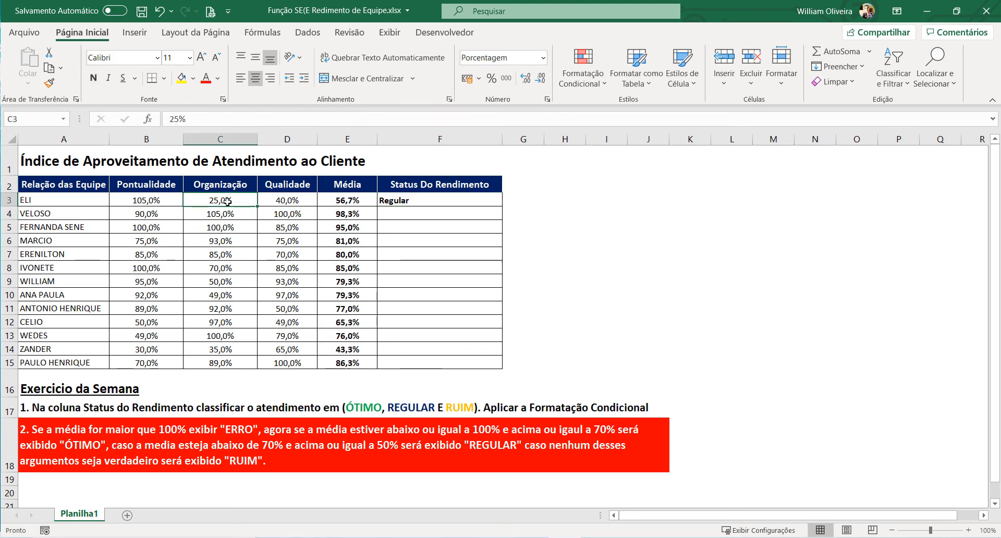
type("20")
key("Return")
left_click(234, 202)
type("10")
key("Return")
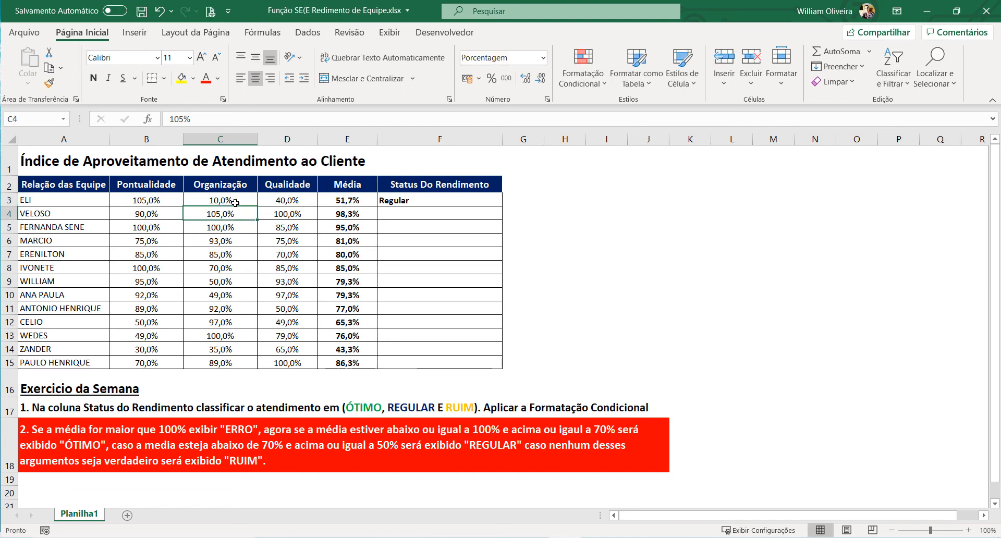
left_click(235, 202)
type("6")
key("Return")
left_click(235, 203)
type("5")
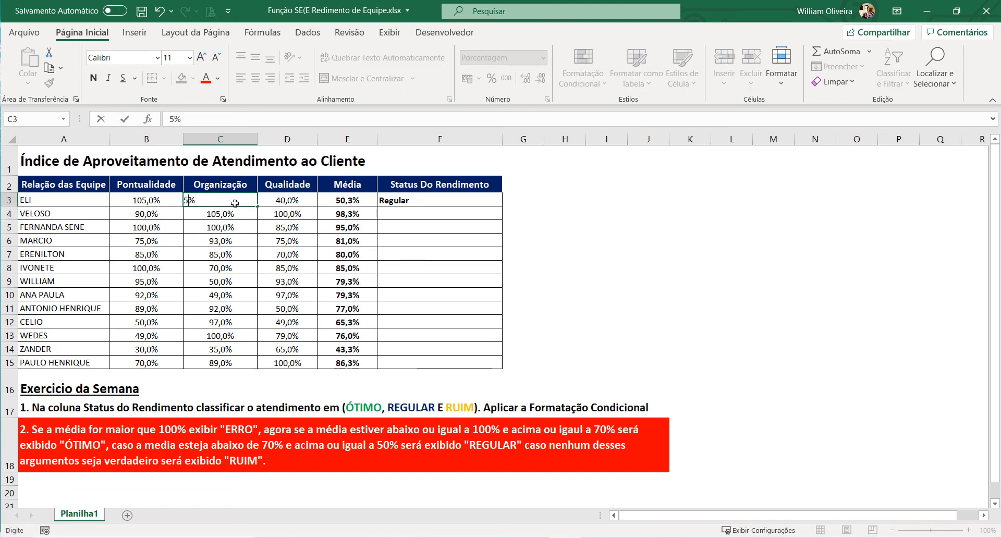
key("Return")
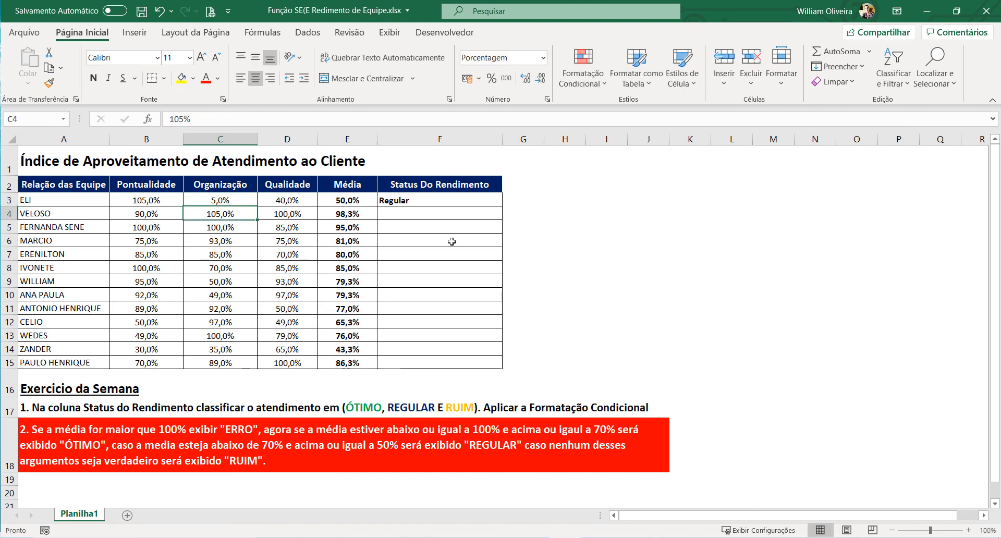
Step: Examine the E3>=50% condition in the F3 formula, test it by setting C3 to 4%, and undo that change
left_click(400, 200)
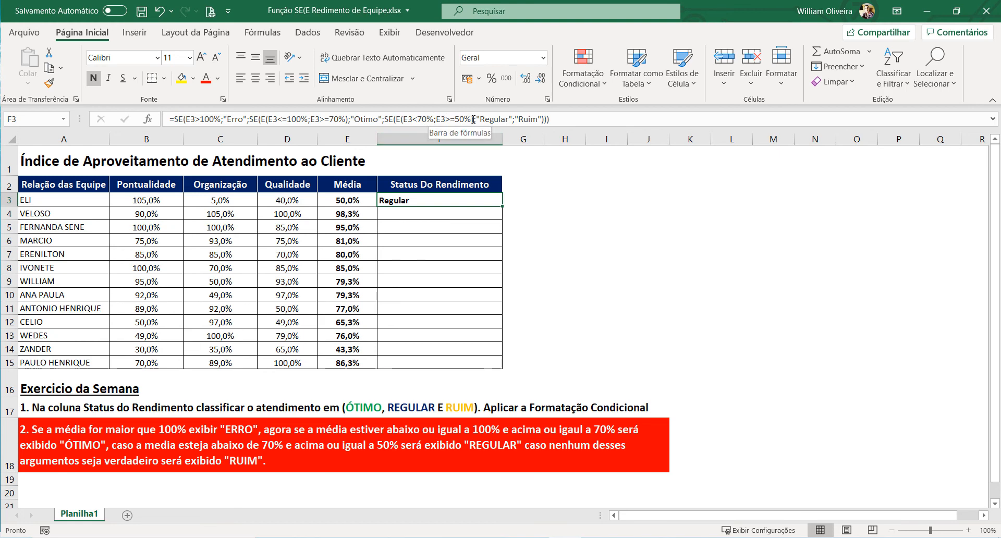
left_click_drag(473, 119, 440, 118)
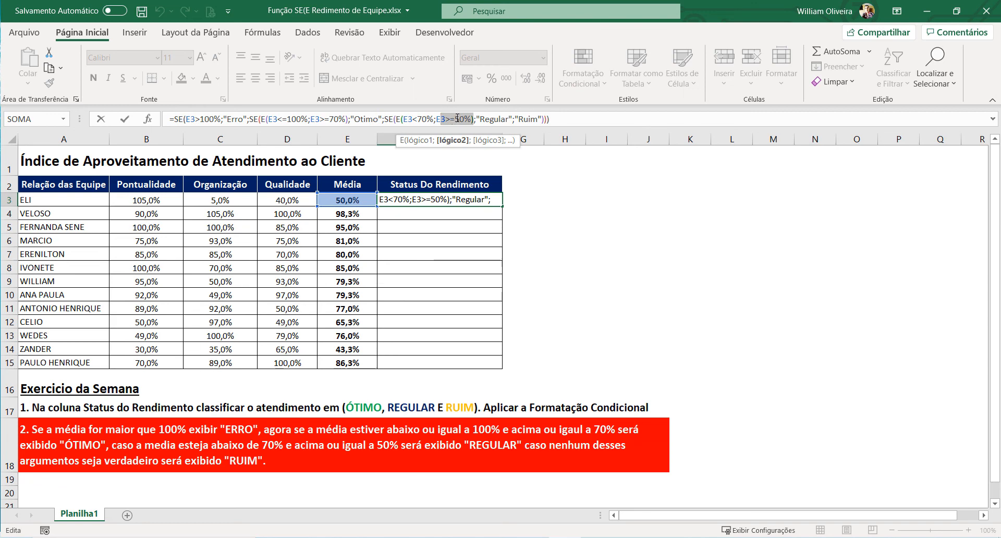
left_click(455, 118)
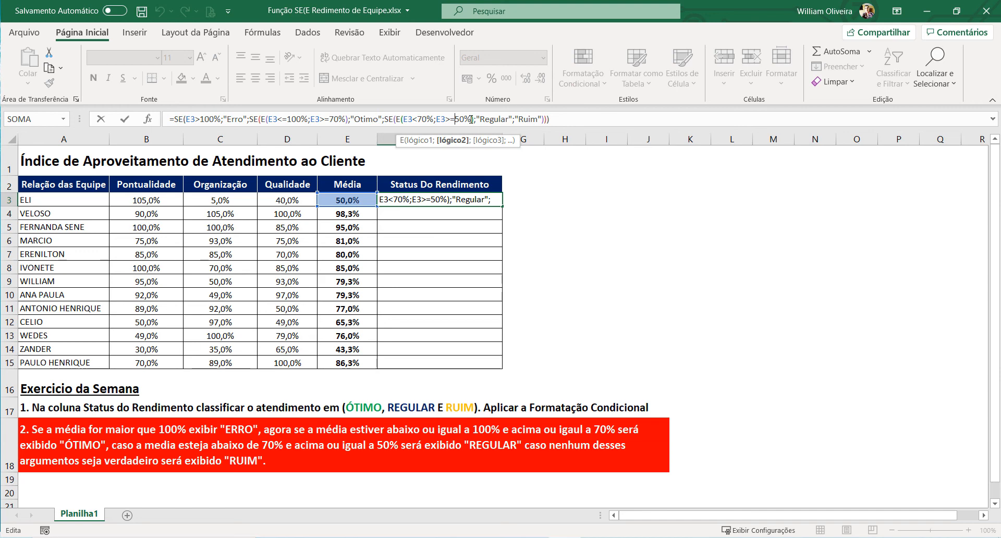
key("Return")
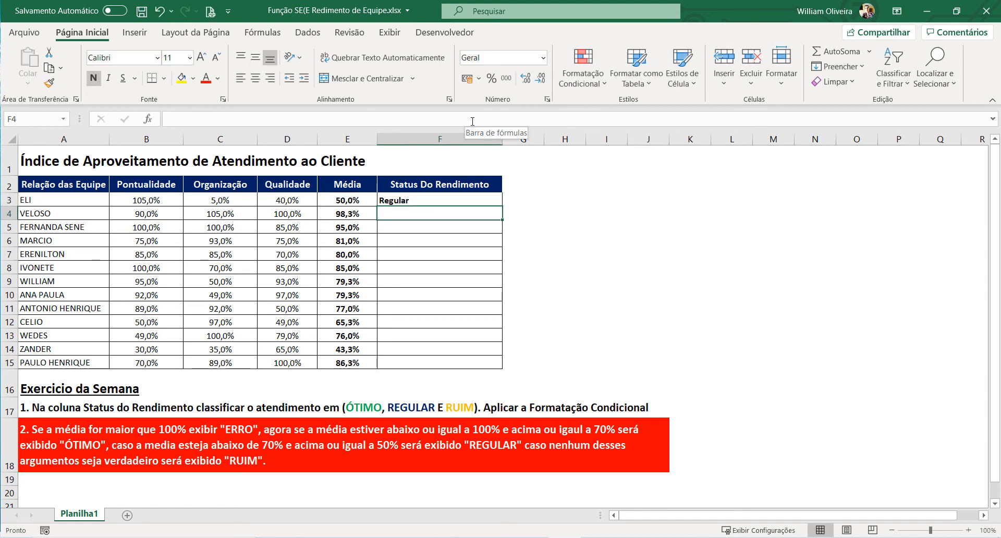
left_click(228, 200)
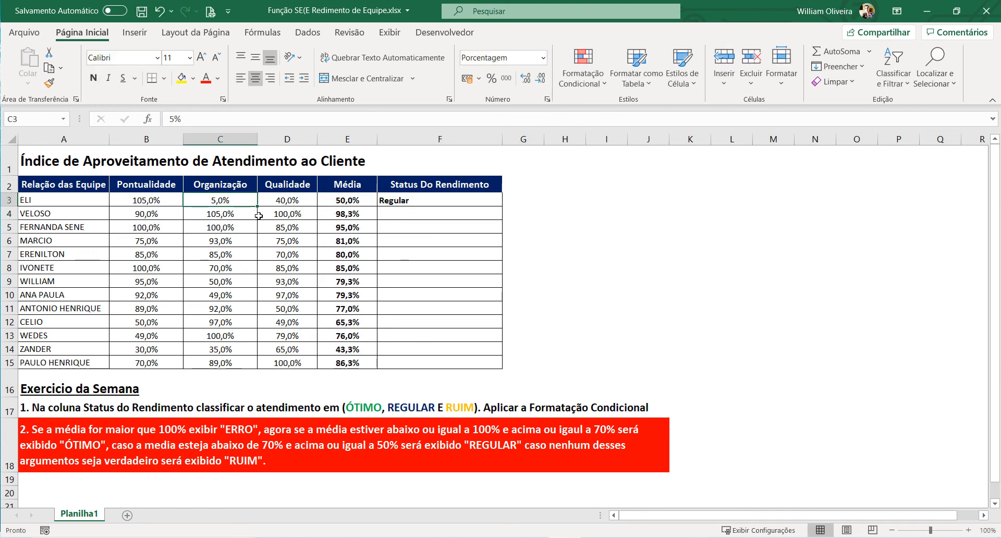
key("F2")
key("BackSpace")
key("BackSpace")
type("4%")
key("Return")
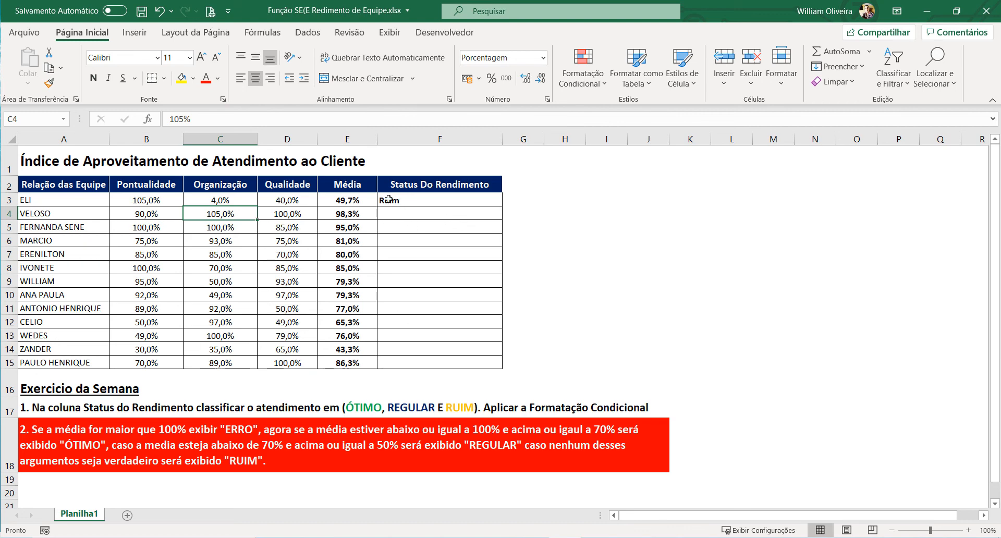
left_click(159, 10)
Step: Set the Organização value in C3 to 10% and open the F3 formula for editing
type("10")
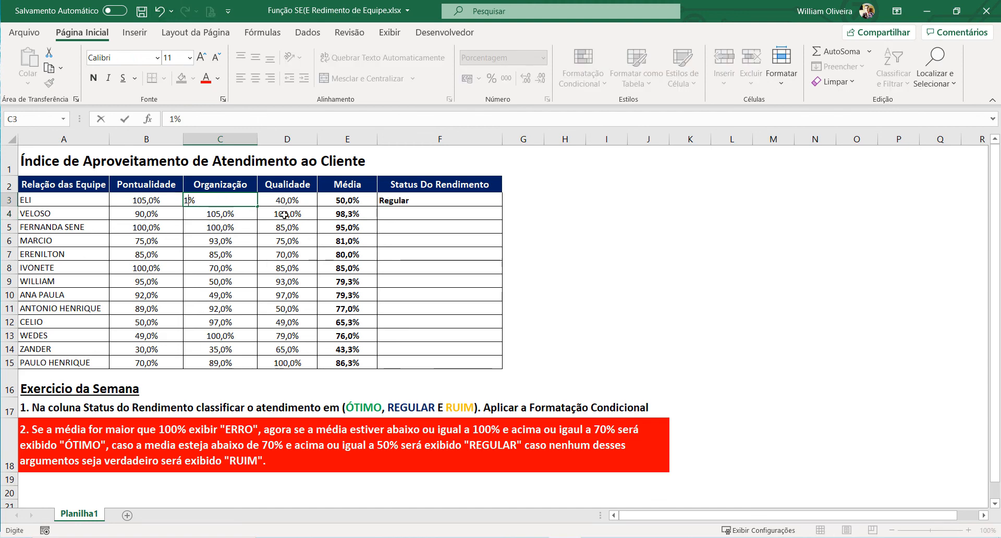
key("Return")
left_click(456, 200)
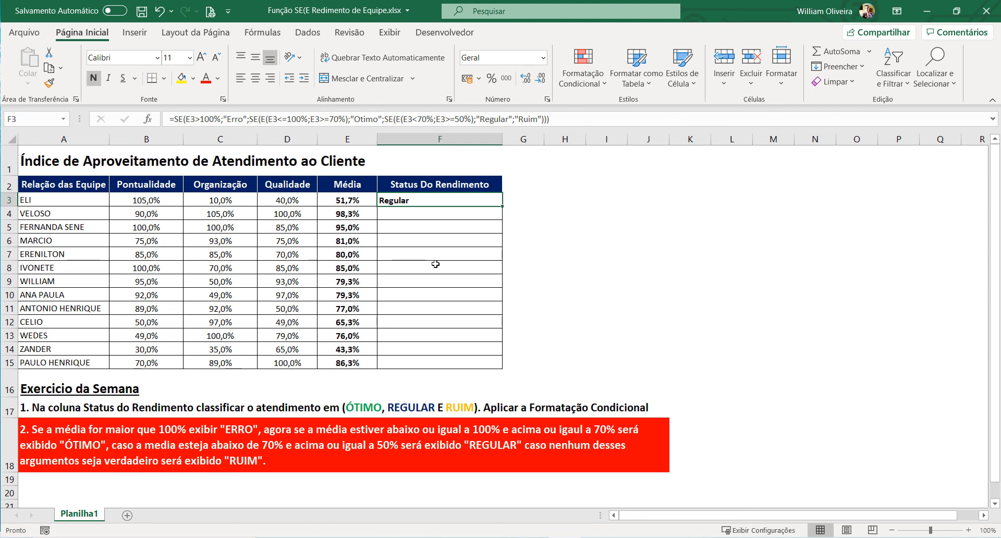
double_click(420, 199)
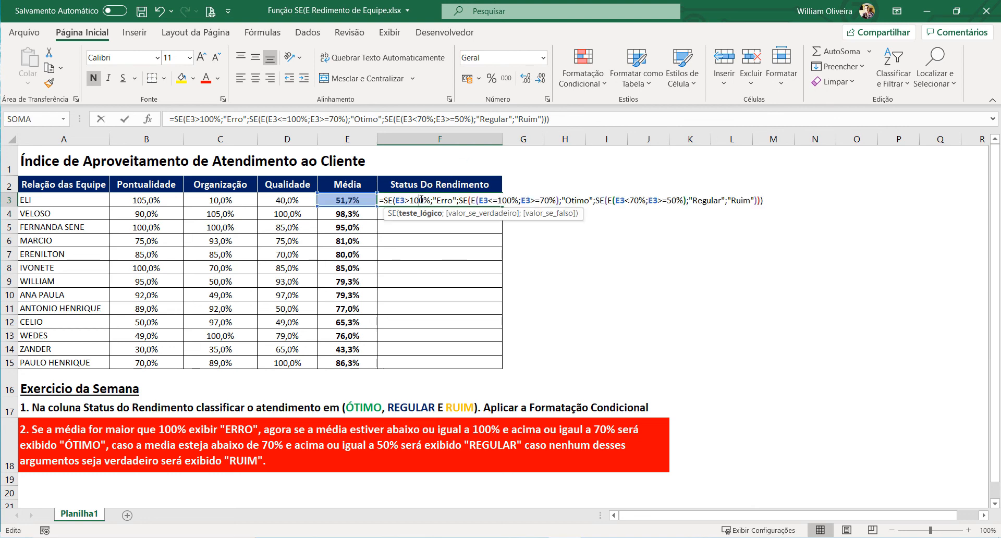